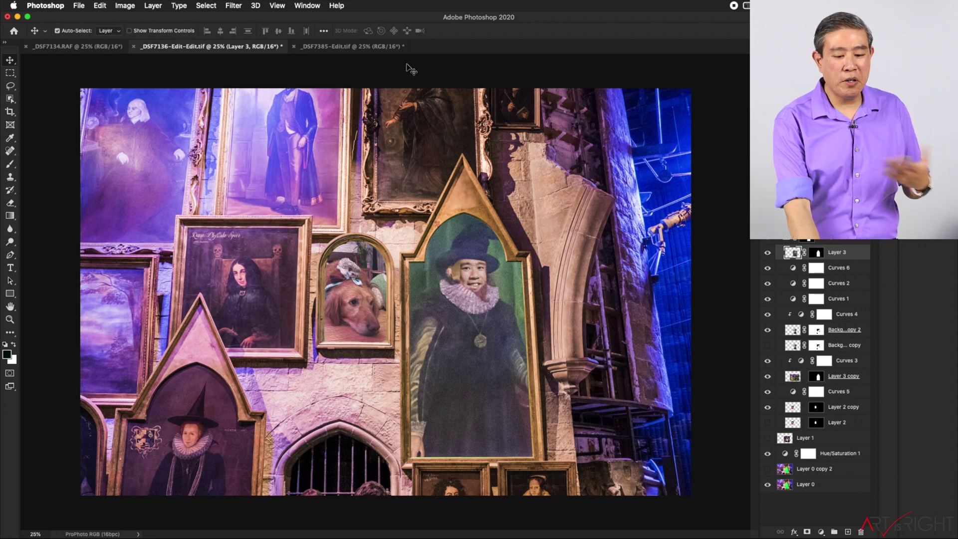
Step: Switch to the _DSF7385-Edit.tif document, hide all its layers, and view the sky in Layer 1 with and without Curves 2
{"action": "left_click", "coordinate": [389, 48]}
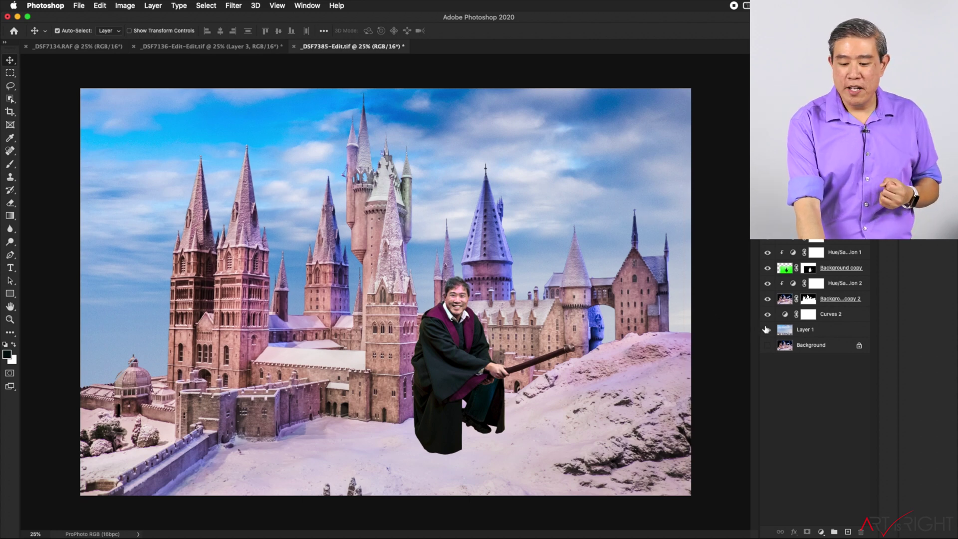
{"action": "left_click_drag", "start_coordinate": [768, 333], "coordinate": [764, 245]}
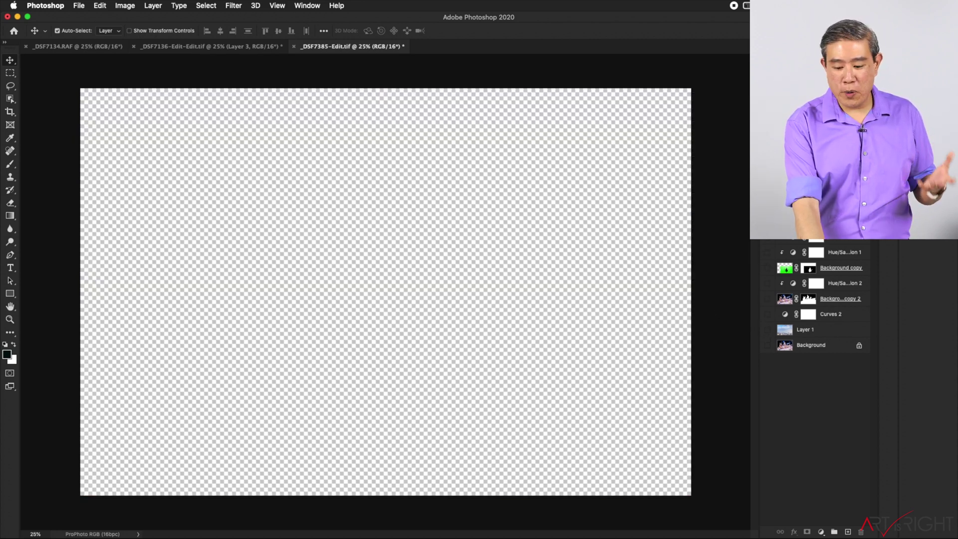
{"action": "left_click", "coordinate": [767, 331]}
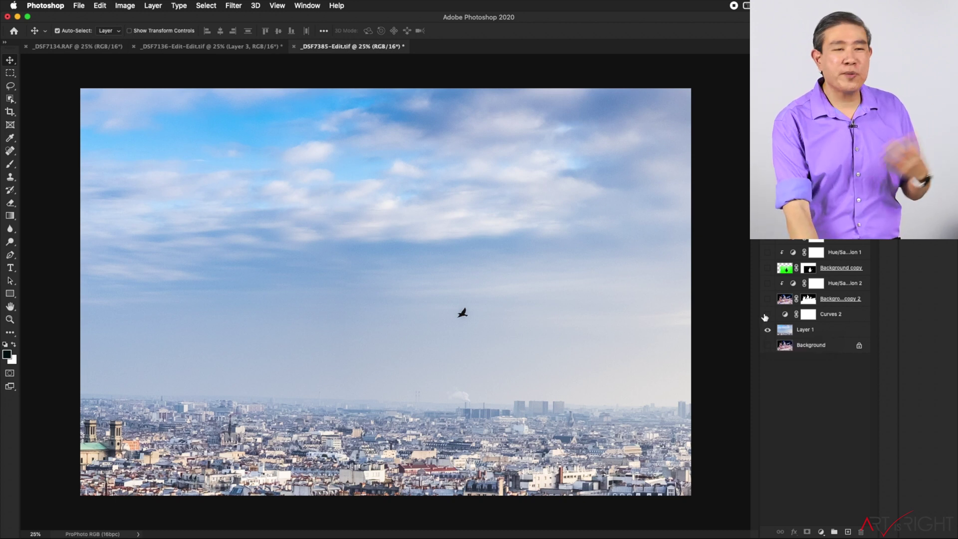
{"action": "left_click", "coordinate": [767, 315]}
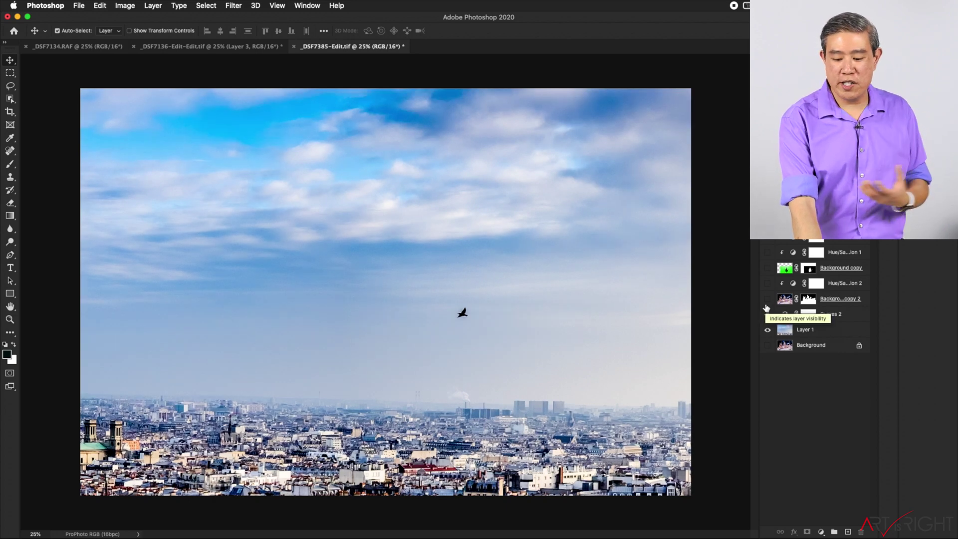
{"action": "left_click_drag", "start_coordinate": [767, 332], "coordinate": [767, 314]}
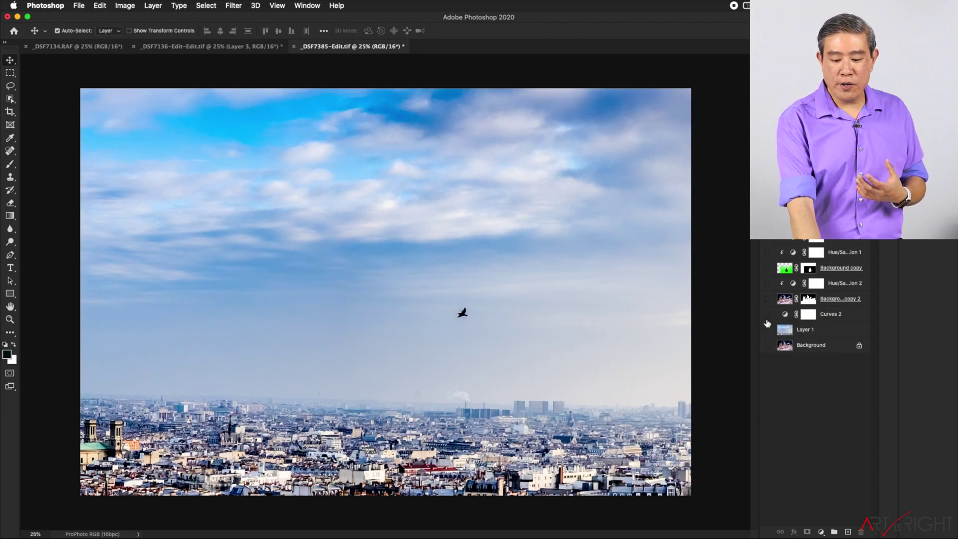
Step: Show the layers again one by one, from the castle Background up to Hue/Saturation 1, to review how the composite is built
{"action": "left_click", "coordinate": [768, 345]}
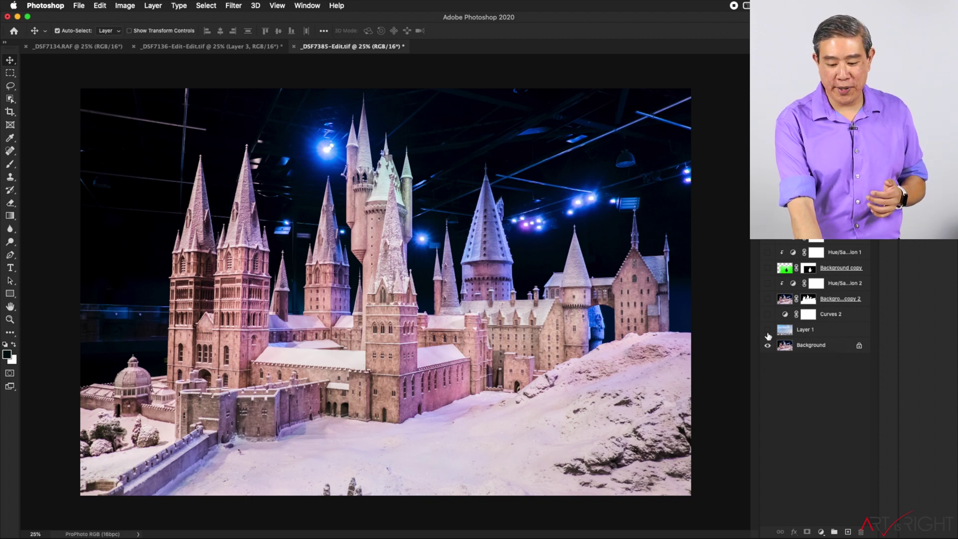
{"action": "left_click_drag", "start_coordinate": [768, 332], "coordinate": [768, 322]}
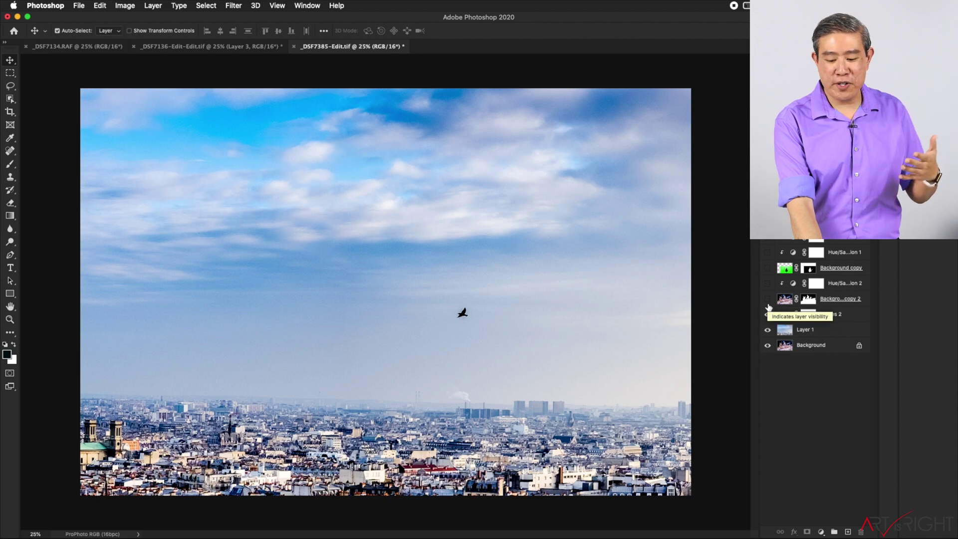
{"action": "left_click", "coordinate": [767, 304]}
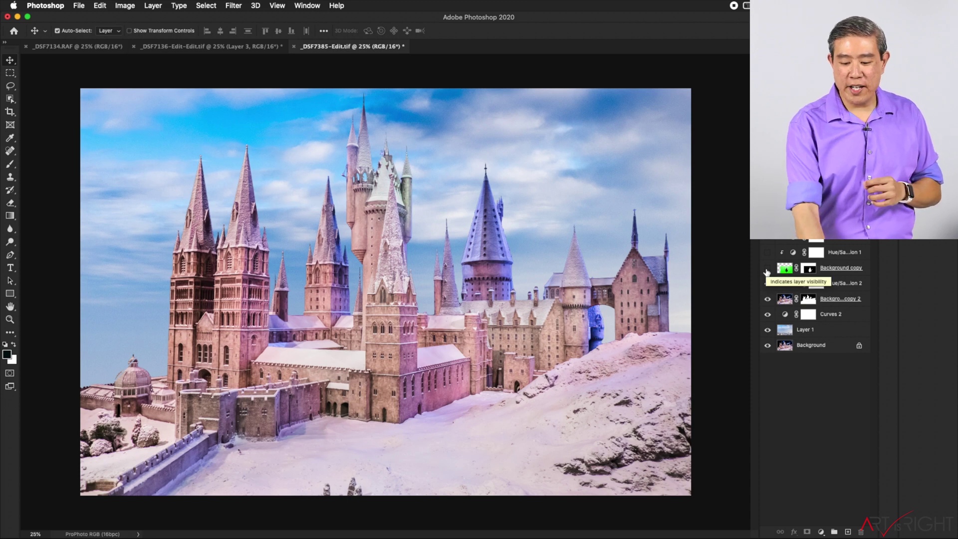
{"action": "left_click", "coordinate": [767, 269]}
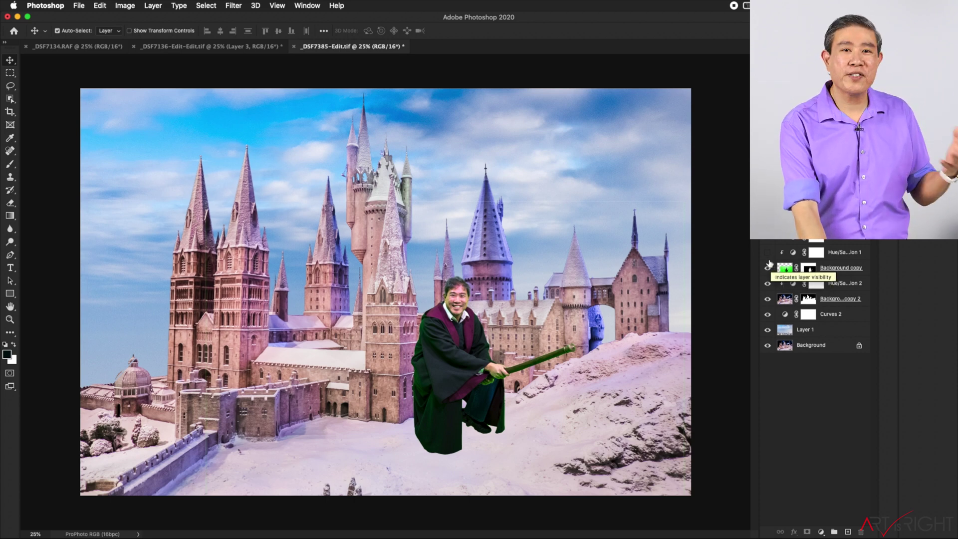
{"action": "left_click", "coordinate": [768, 252]}
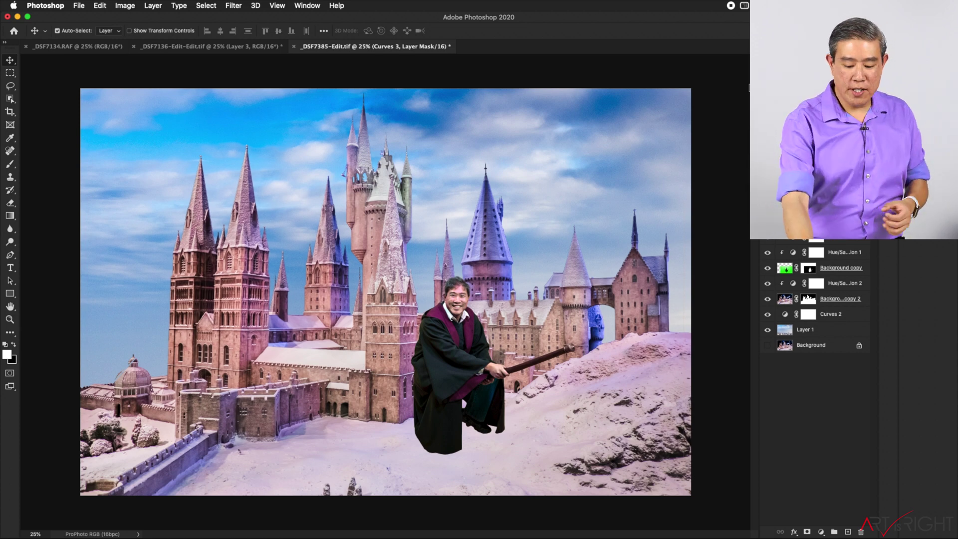
Step: Open the print settings for the castle composite and set the scaled print size to 120%
{"action": "key", "text": "super+p"}
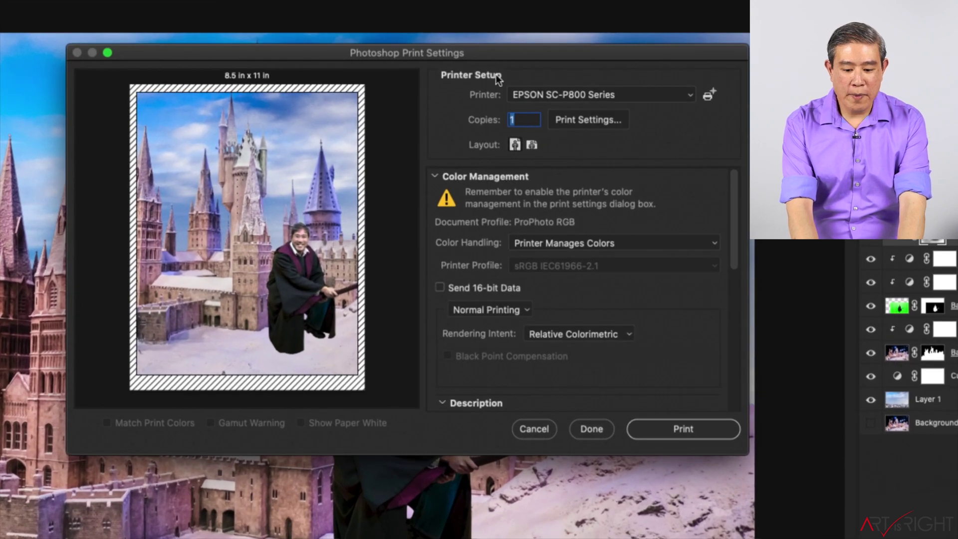
{"action": "left_click_drag", "start_coordinate": [490, 57], "coordinate": [528, 63]}
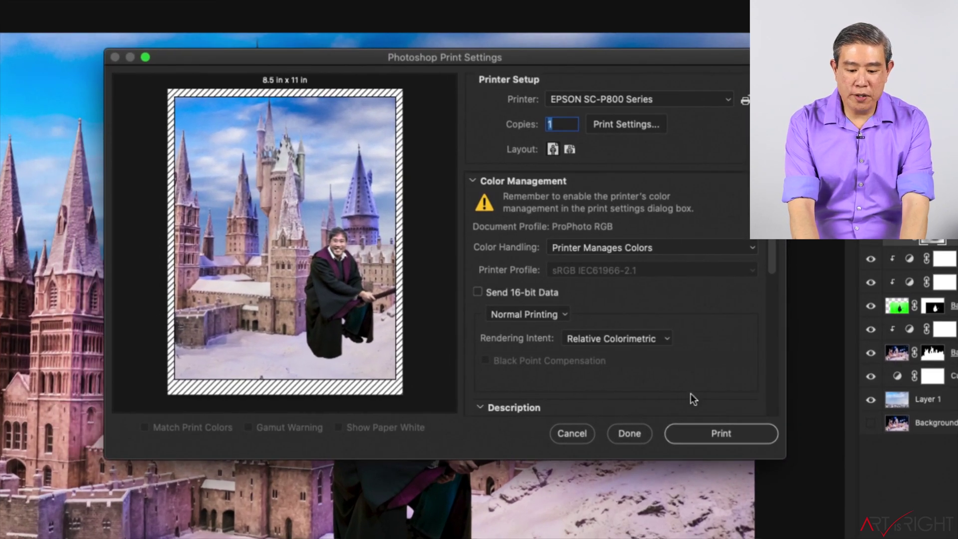
{"action": "scroll", "coordinate": [690, 393], "scroll_direction": "down", "scroll_amount": 5}
{"action": "scroll", "coordinate": [690, 398], "scroll_direction": "down", "scroll_amount": 5}
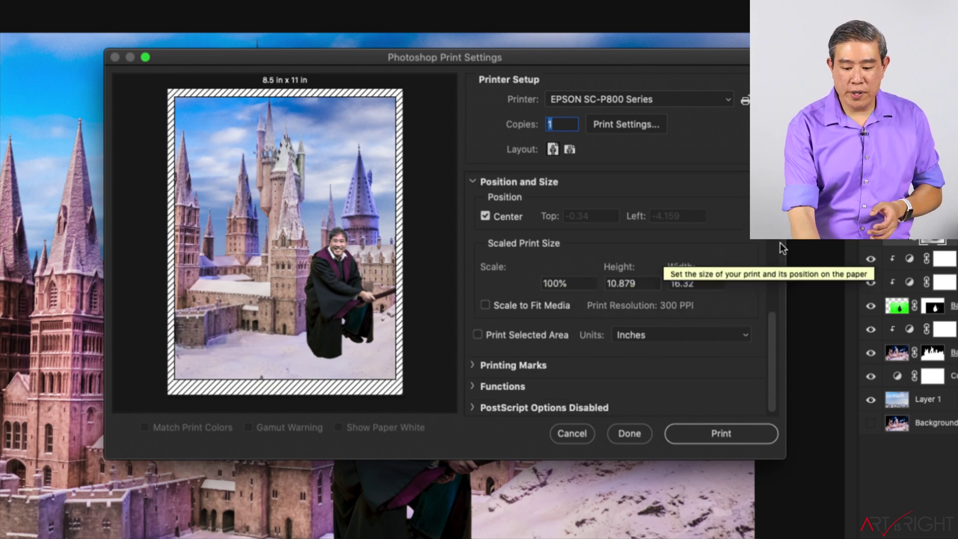
{"action": "left_click", "coordinate": [582, 287]}
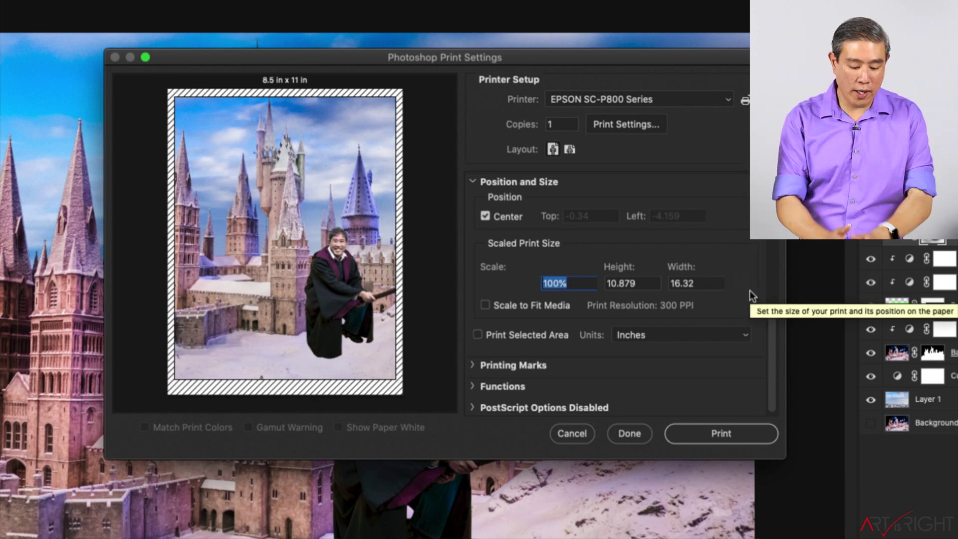
{"action": "type", "text": "120"}
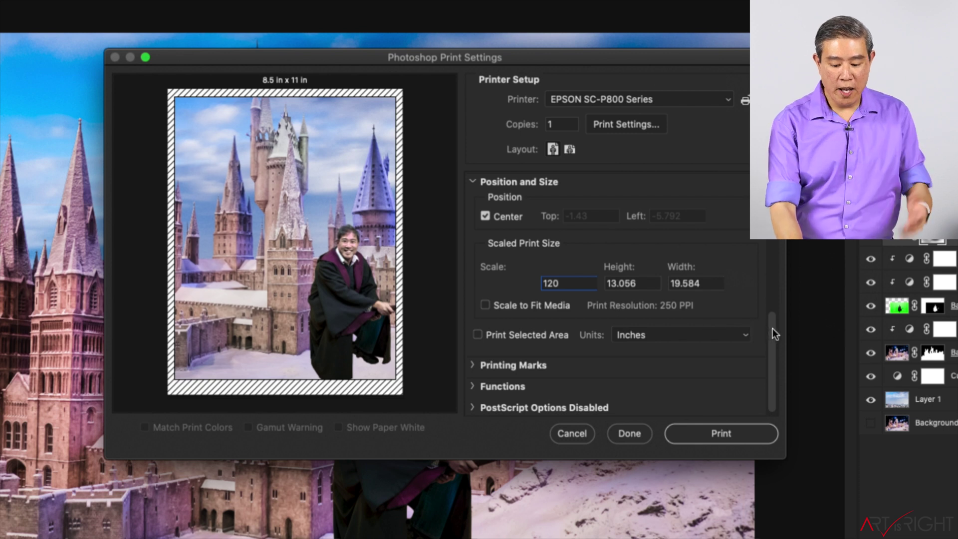
Step: Set the print scale to 80%
{"action": "key", "text": "BackSpace"}
{"action": "key", "text": "BackSpace"}
{"action": "key", "text": "BackSpace"}
{"action": "type", "text": "80"}
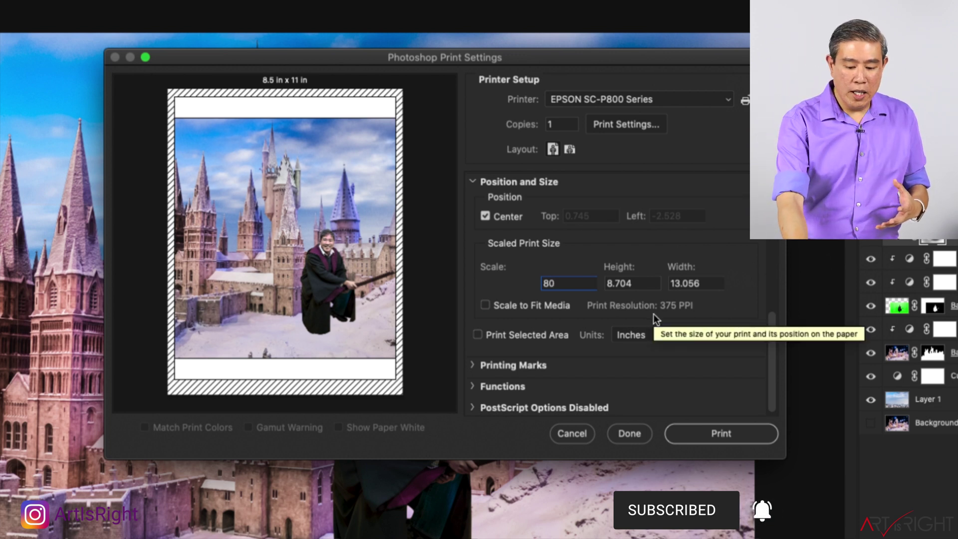
Step: Return the print scale to 100% and leave the print settings without printing
{"action": "key", "text": "BackSpace"}
{"action": "key", "text": "BackSpace"}
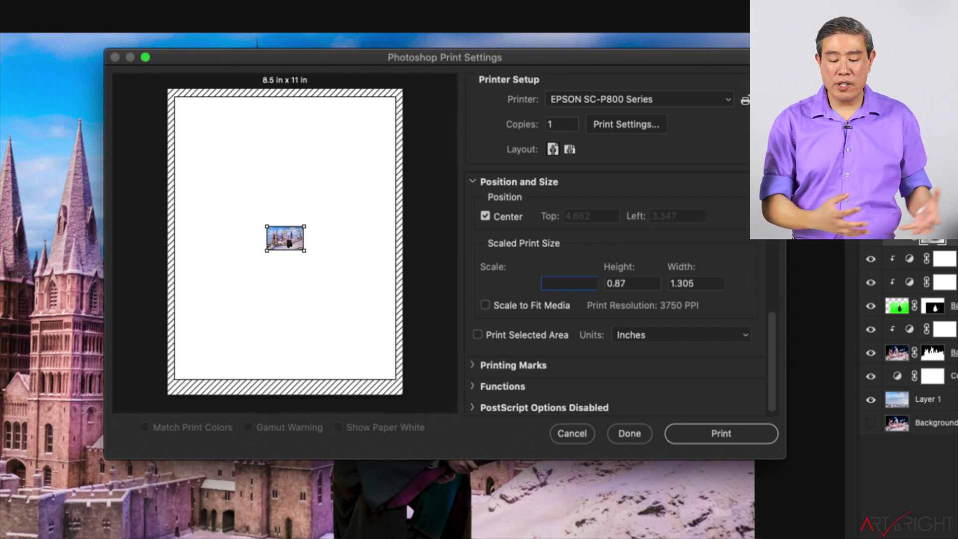
{"action": "type", "text": "100"}
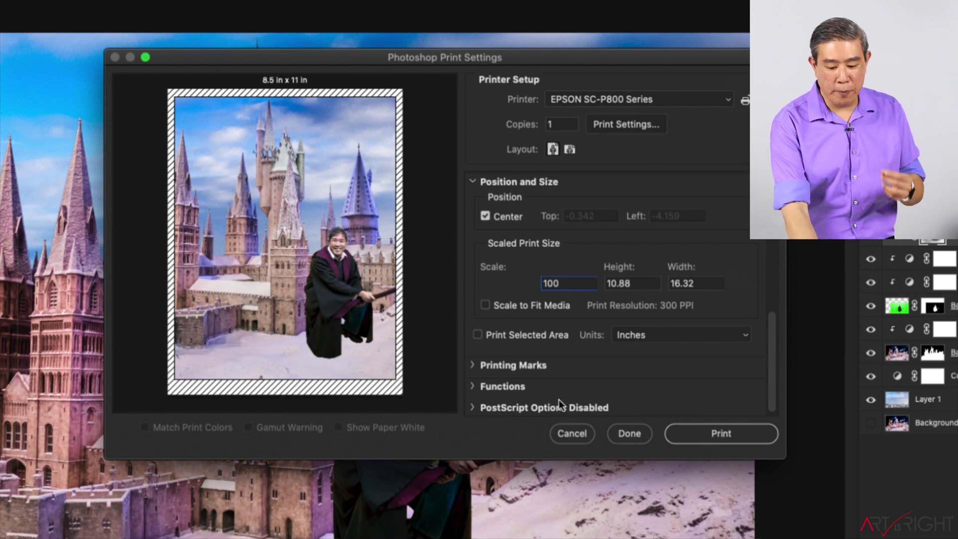
{"action": "left_click", "coordinate": [571, 432]}
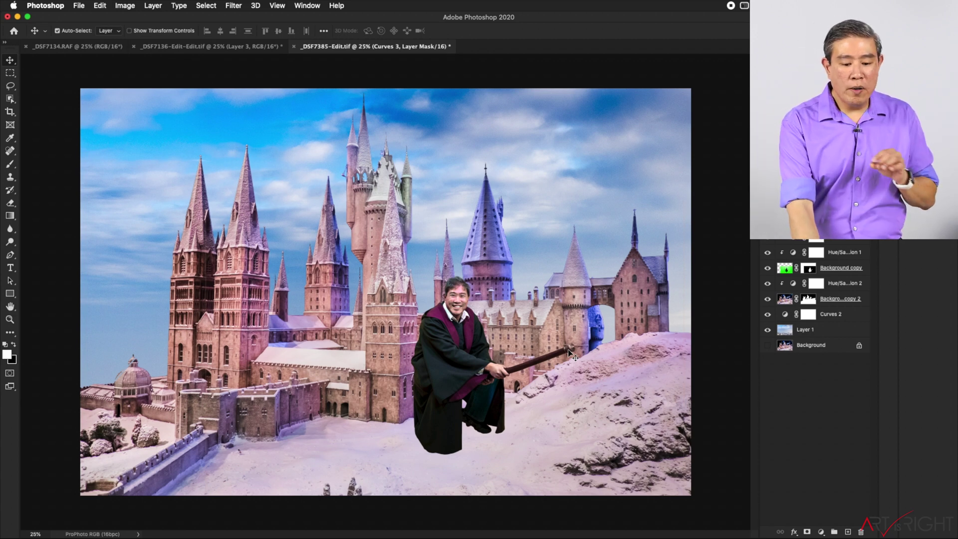
Step: Duplicate the image as "_DSF7385-Edit Print" and dock the copy's window beside the other open documents
{"action": "left_click", "coordinate": [124, 7]}
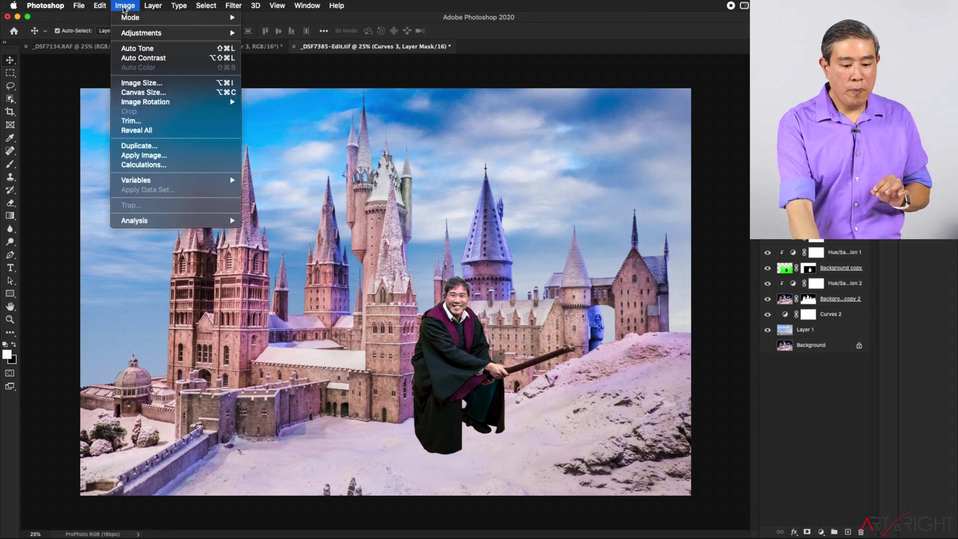
{"action": "left_click", "coordinate": [137, 147]}
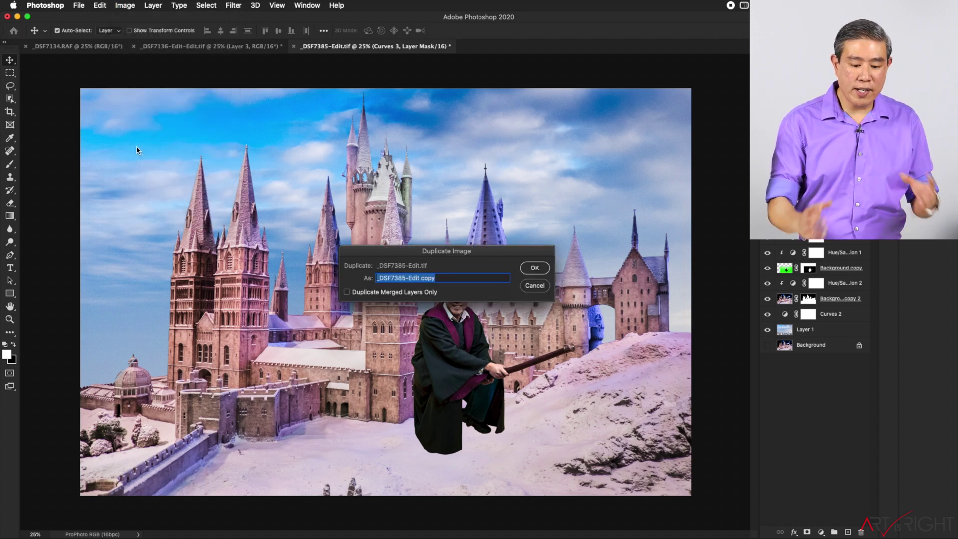
{"action": "key", "text": "Right"}
{"action": "key", "text": "BackSpace"}
{"action": "key", "text": "BackSpace"}
{"action": "key", "text": "BackSpace"}
{"action": "key", "text": "BackSpace"}
{"action": "type", "text": "Print"}
{"action": "key", "text": "Return"}
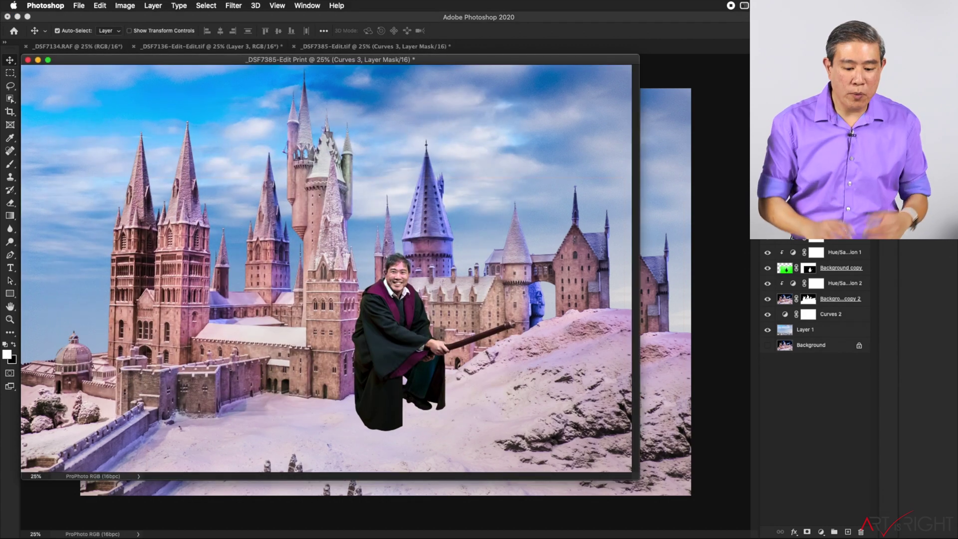
{"action": "left_click_drag", "start_coordinate": [229, 60], "coordinate": [458, 48]}
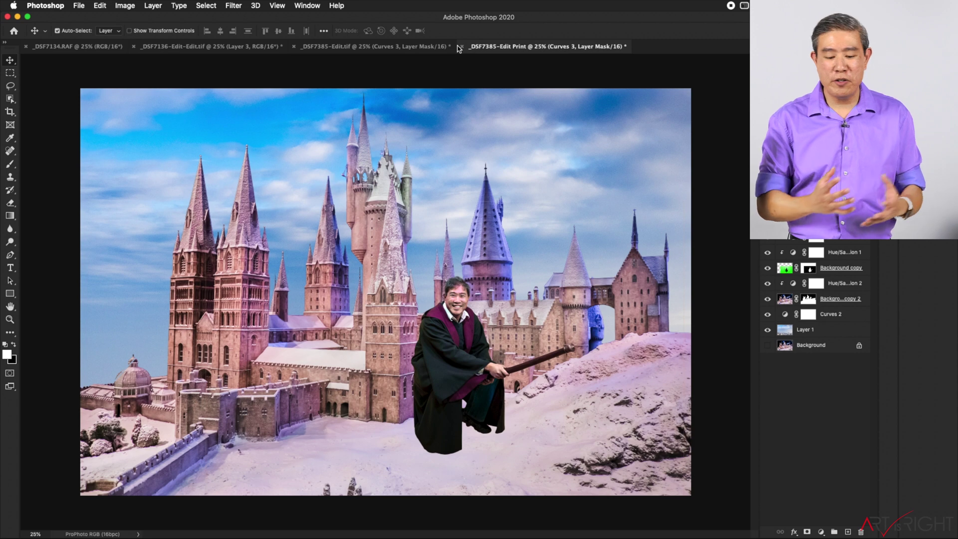
Step: Compare the original document with its duplicate, and open the Image Size settings for _DSF7385-Edit Print
{"action": "left_click", "coordinate": [426, 47]}
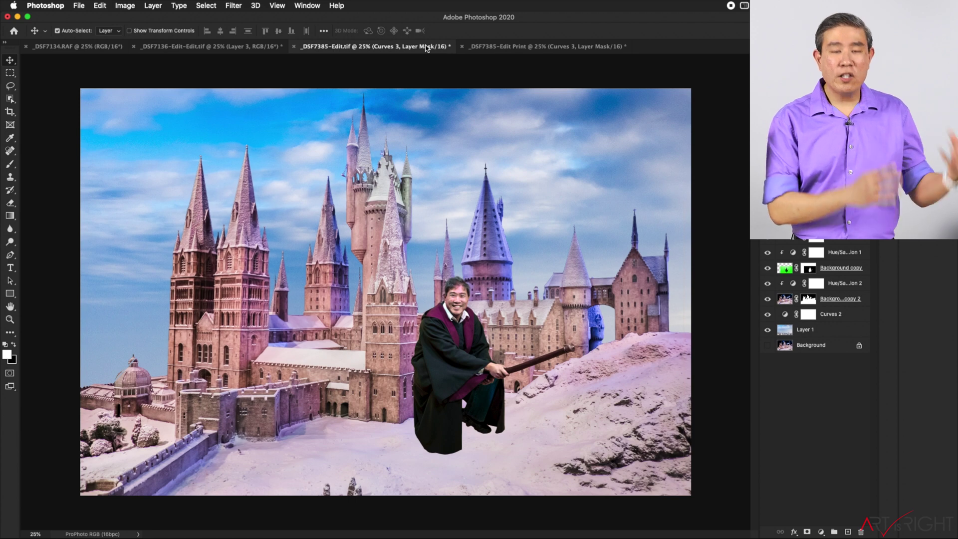
{"action": "left_click", "coordinate": [497, 48]}
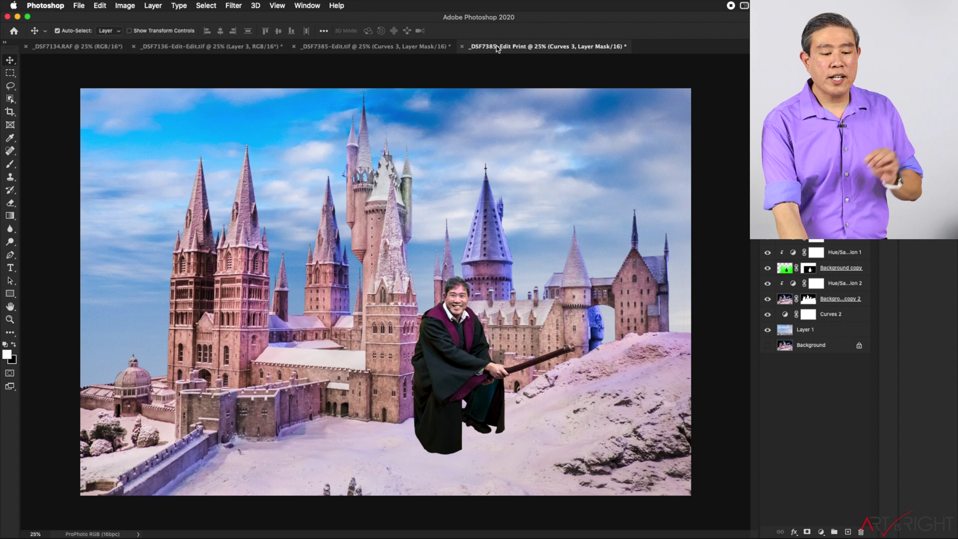
{"action": "left_click", "coordinate": [136, 5]}
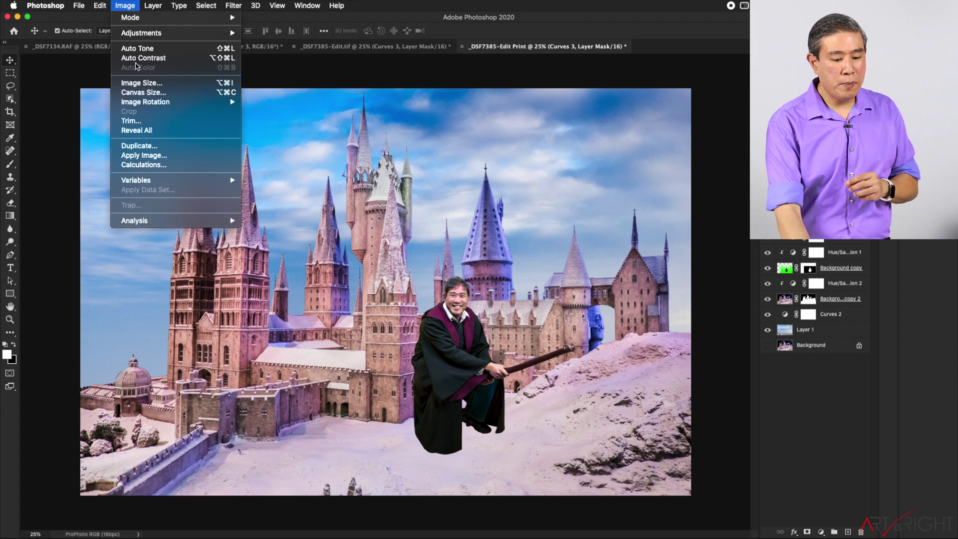
{"action": "left_click", "coordinate": [138, 84]}
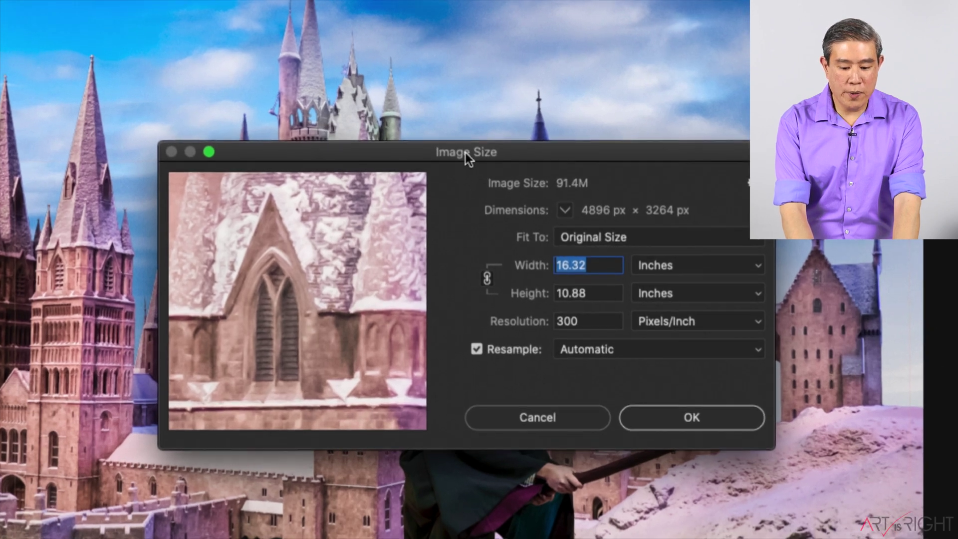
{"action": "left_click_drag", "start_coordinate": [465, 152], "coordinate": [468, 134]}
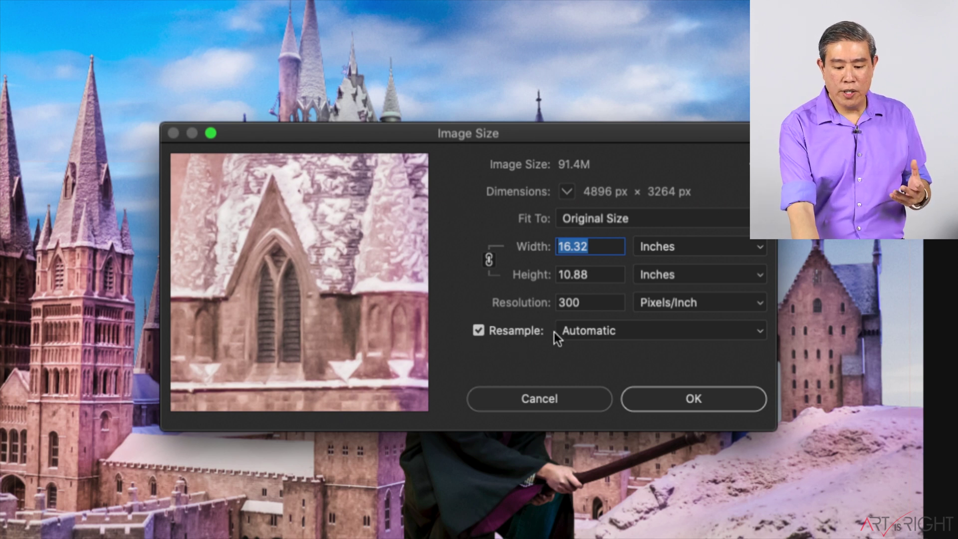
Step: With Resample on, try a resolution of 240 pixels/inch and set it back to 300
{"action": "left_click", "coordinate": [584, 304]}
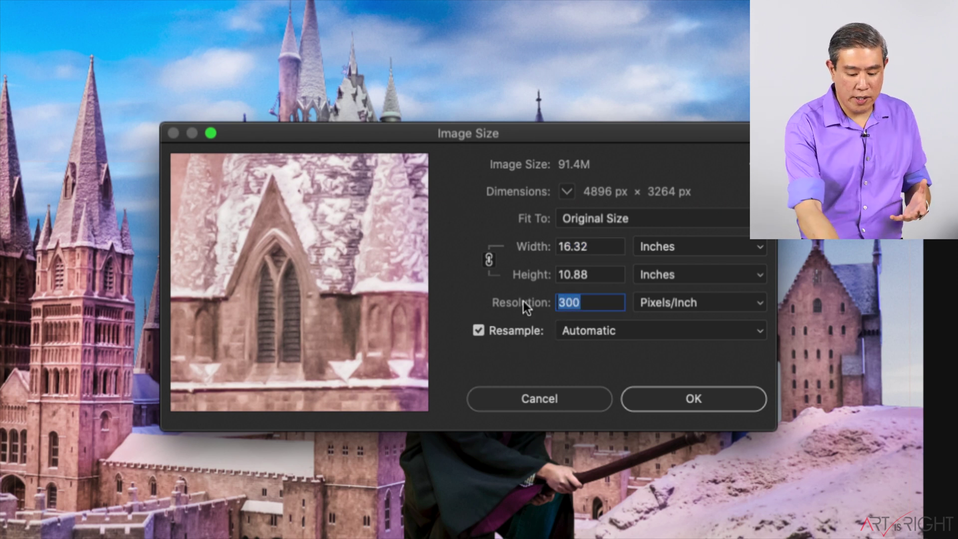
{"action": "type", "text": "249"}
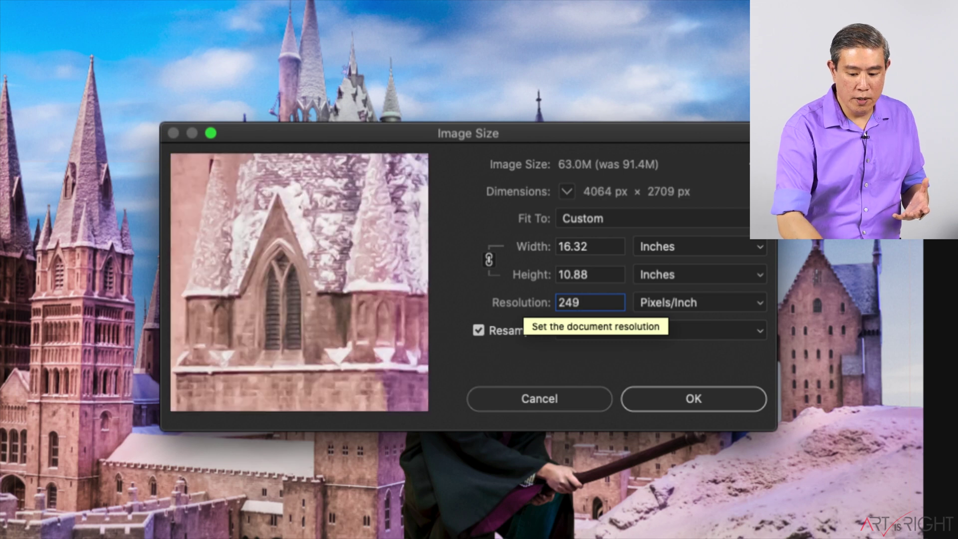
{"action": "key", "text": "BackSpace"}
{"action": "type", "text": "0"}
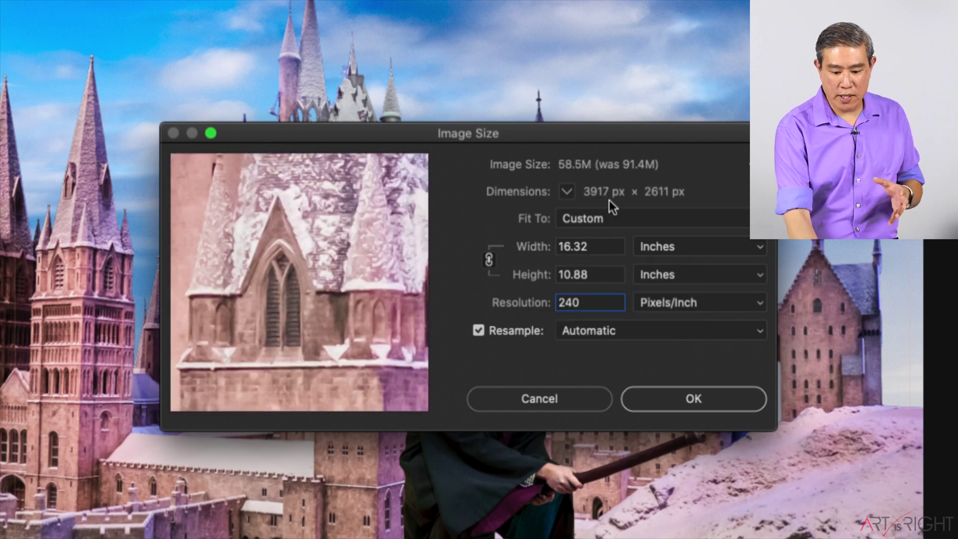
{"action": "left_click_drag", "start_coordinate": [597, 302], "coordinate": [546, 303]}
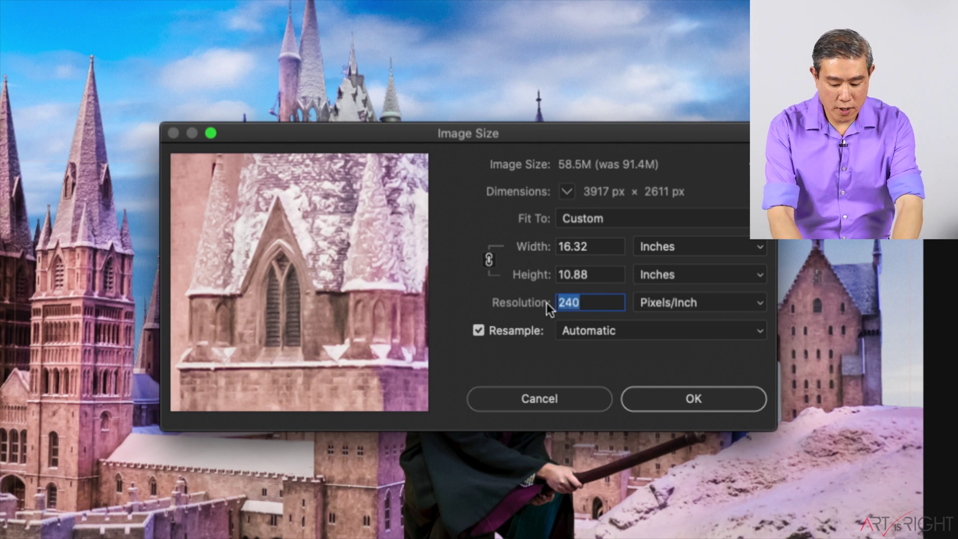
{"action": "type", "text": "300"}
{"action": "key", "text": "super+a"}
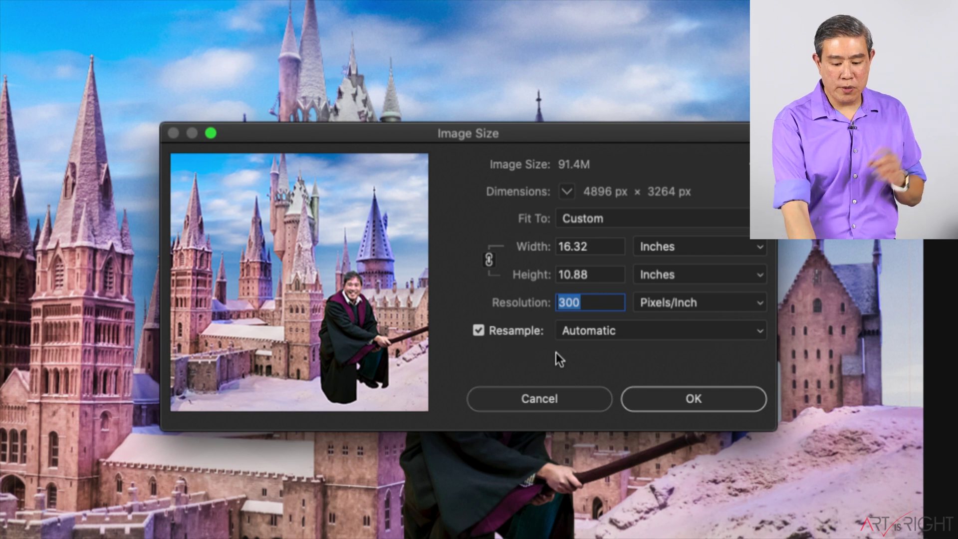
Step: Turn off resampling for the image and set its resolution to 240 pixels/inch
{"action": "left_click", "coordinate": [517, 338]}
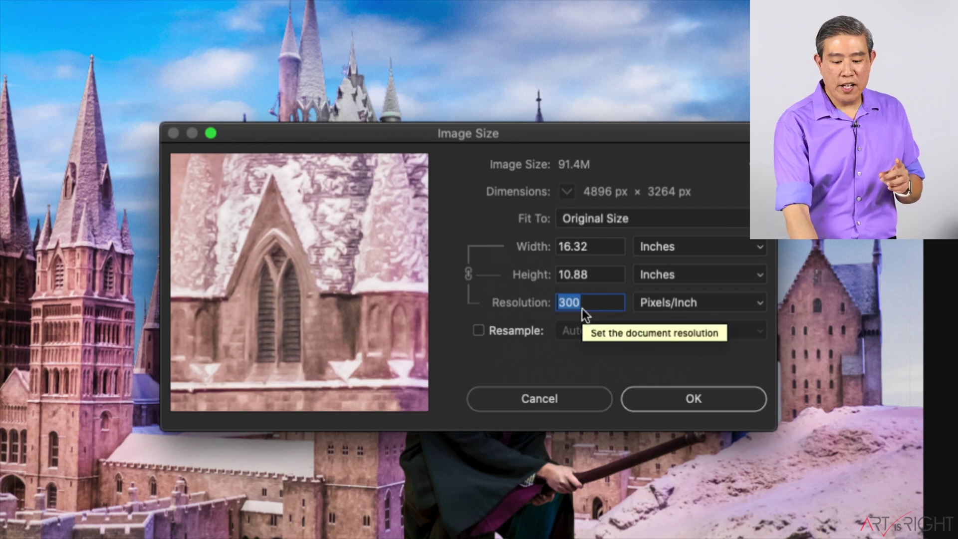
{"action": "left_click", "coordinate": [595, 302]}
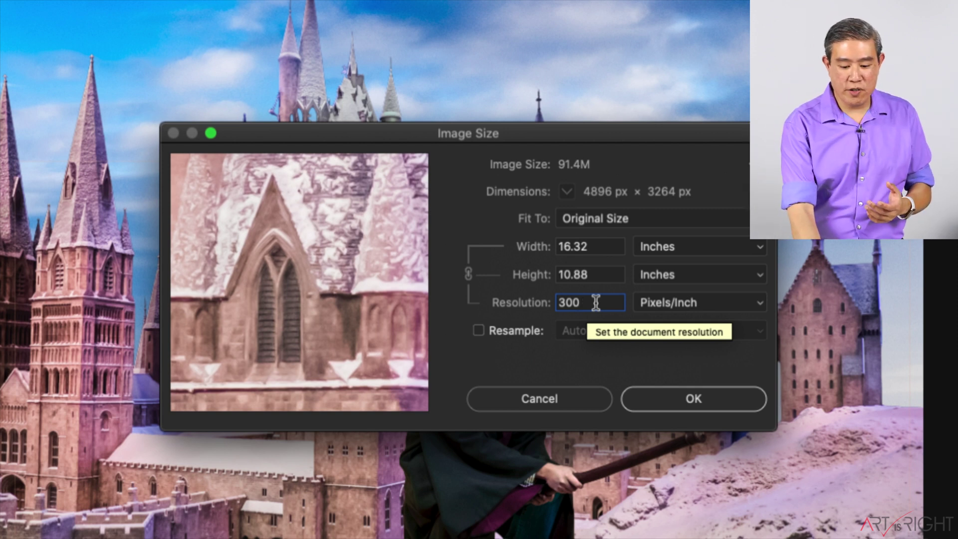
{"action": "double_click", "coordinate": [561, 302]}
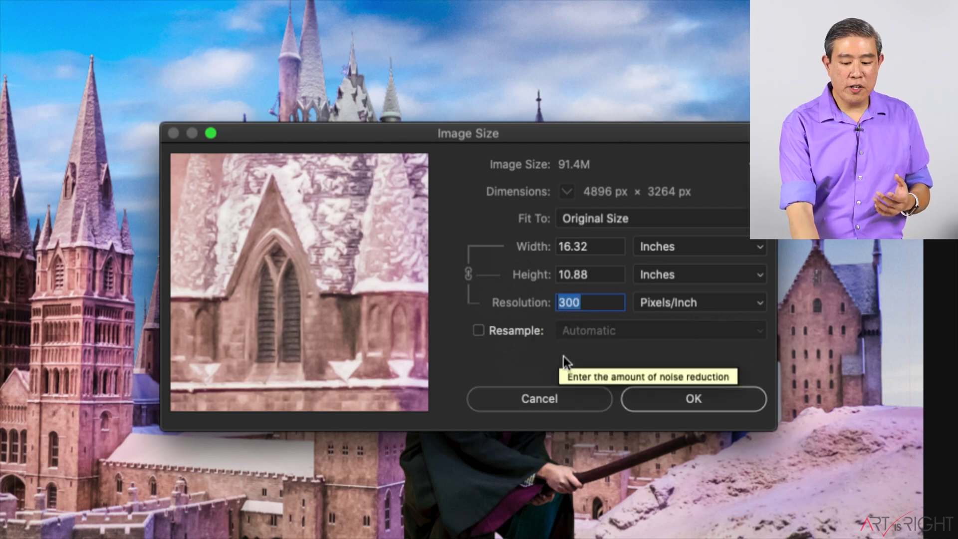
{"action": "type", "text": "240"}
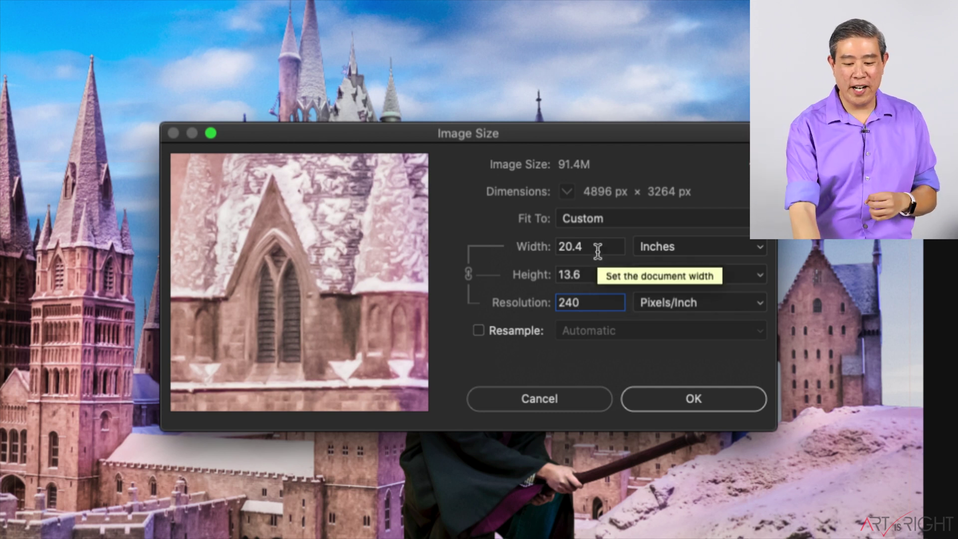
Step: With Resample off, try a resolution of 300 pixels/inch and set it back to 240
{"action": "double_click", "coordinate": [592, 294]}
{"action": "type", "text": "300"}
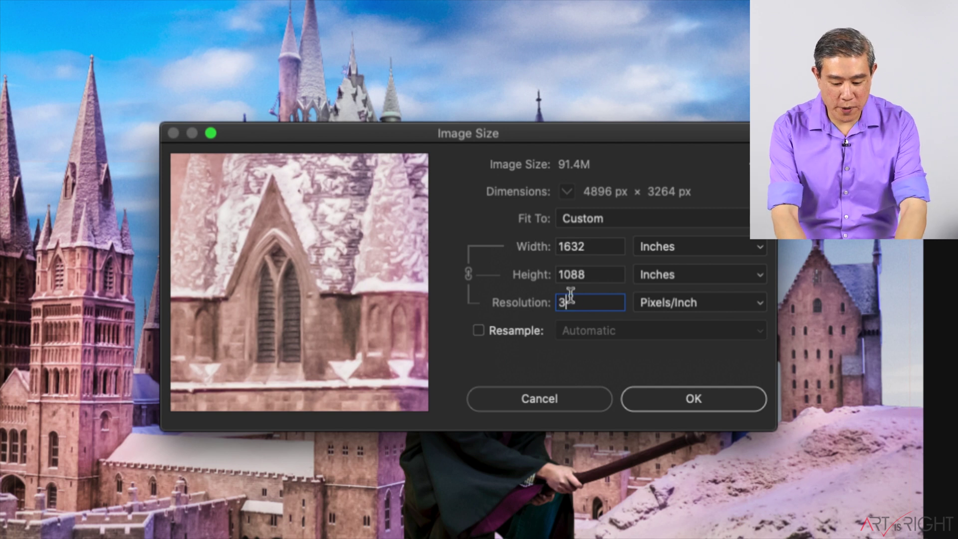
{"action": "key", "text": "BackSpace"}
{"action": "key", "text": "BackSpace"}
{"action": "key", "text": "BackSpace"}
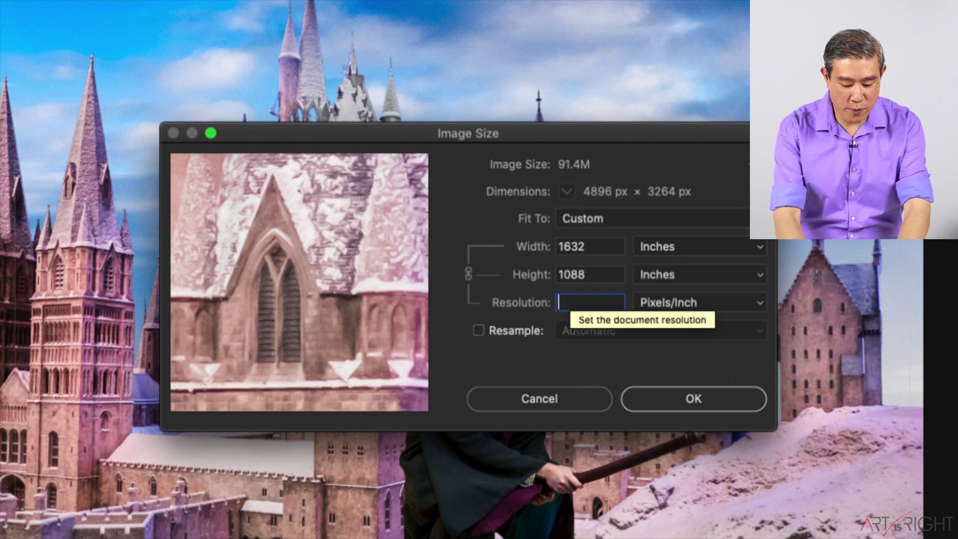
{"action": "type", "text": "240"}
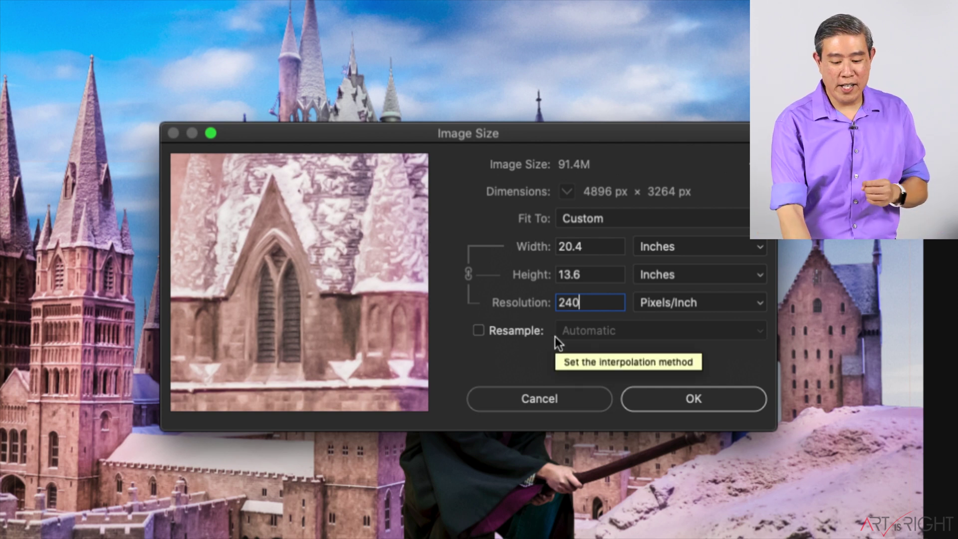
Step: Turn Resample back on, set the image height to 12 inches, and apply the new image size
{"action": "left_click", "coordinate": [514, 331]}
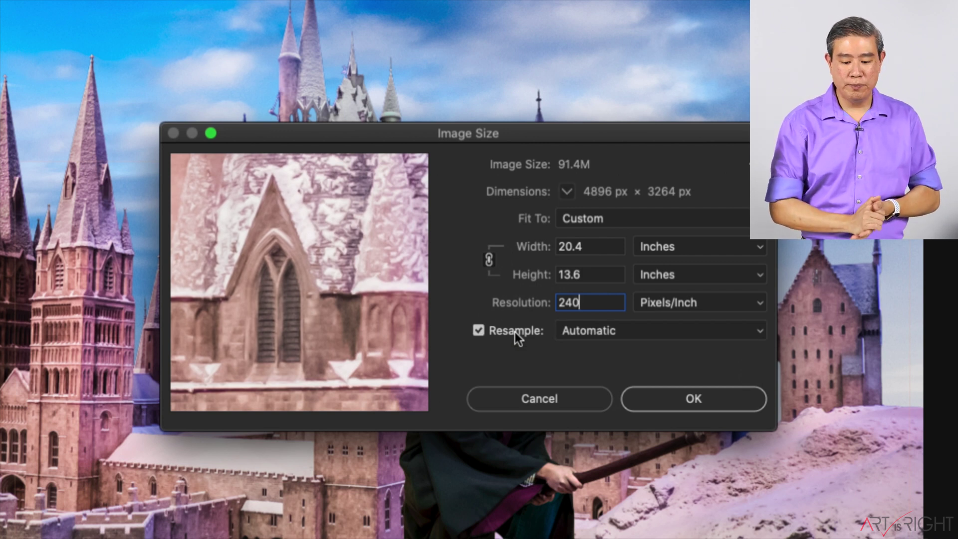
{"action": "left_click", "coordinate": [591, 274]}
{"action": "type", "text": "12"}
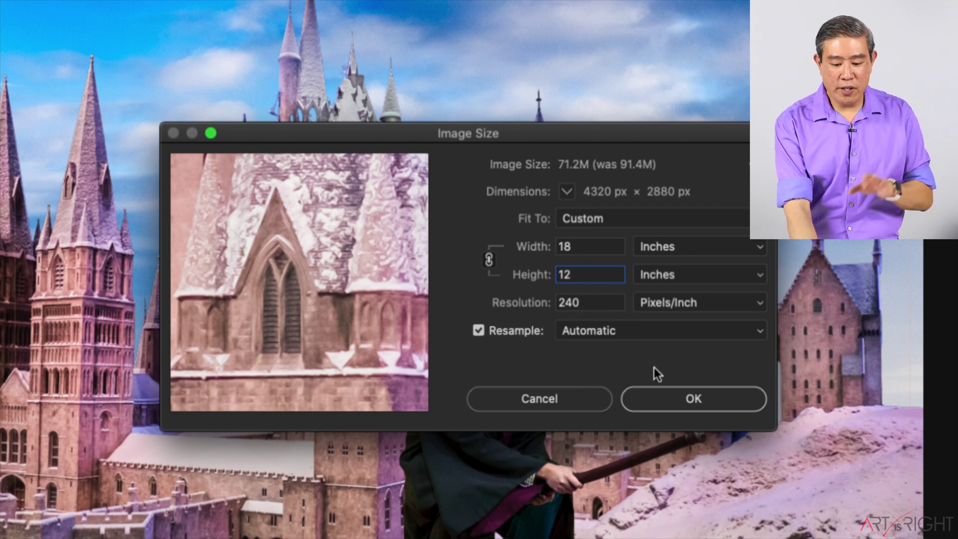
{"action": "left_click", "coordinate": [662, 395]}
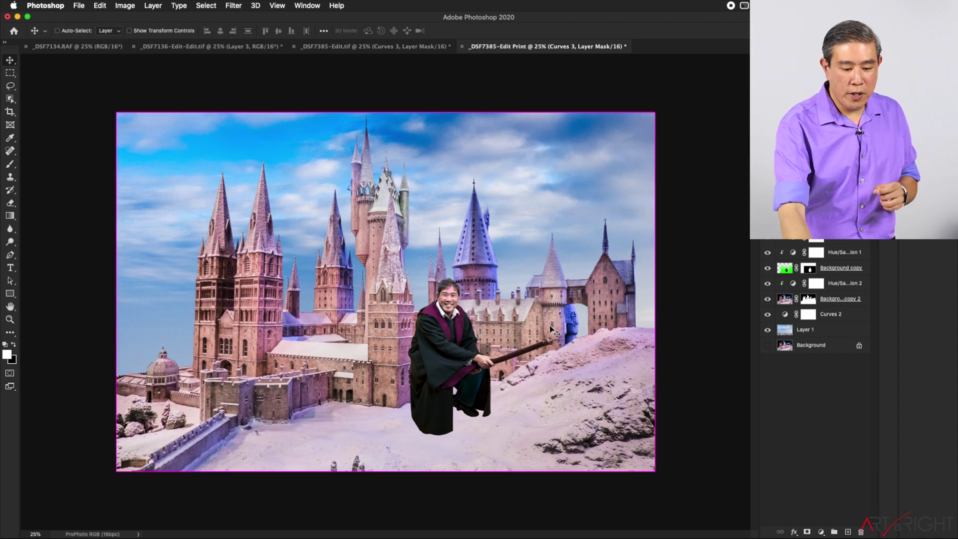
Step: Open the print settings for the resized copy and show the detailed driver options of the EPSON SC-P800 Series printer
{"action": "key", "text": "super+p"}
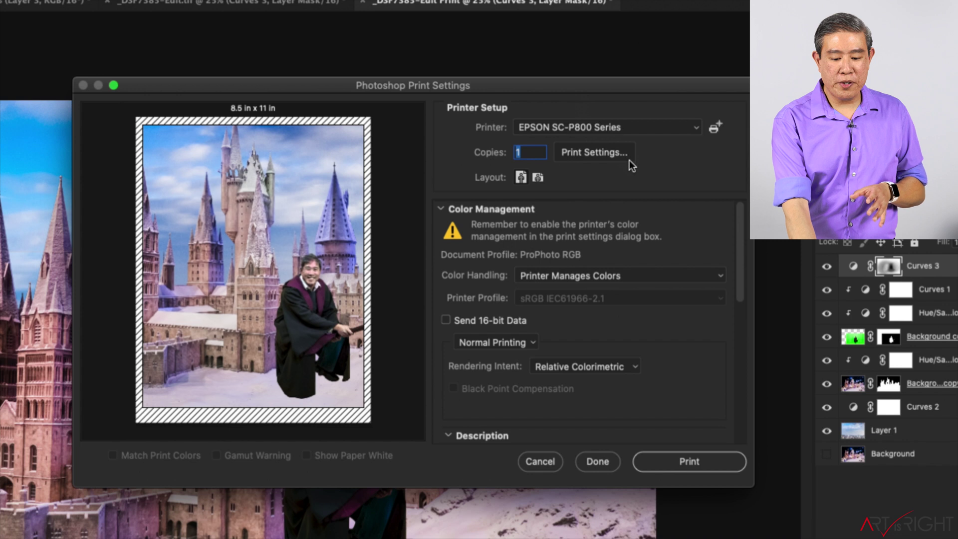
{"action": "left_click", "coordinate": [593, 152]}
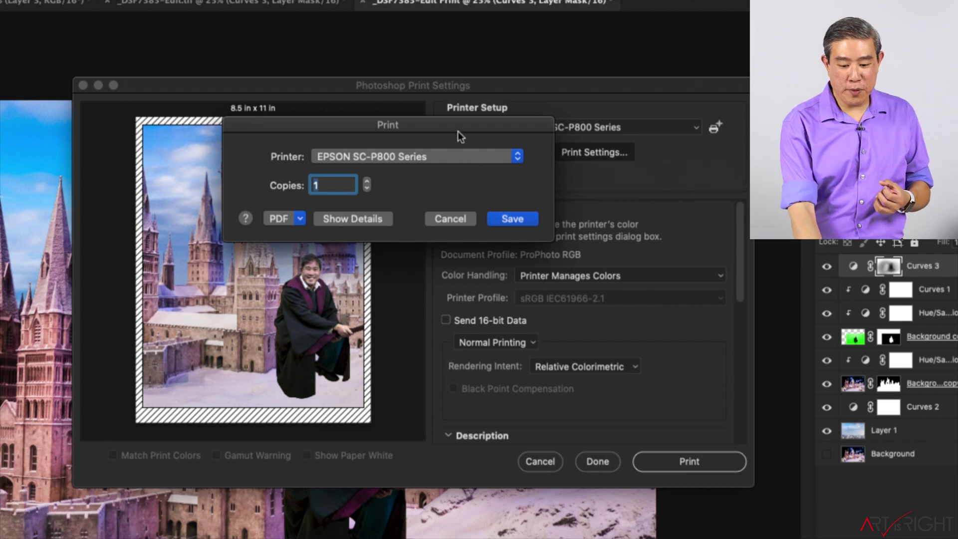
{"action": "left_click_drag", "start_coordinate": [456, 122], "coordinate": [558, 136]}
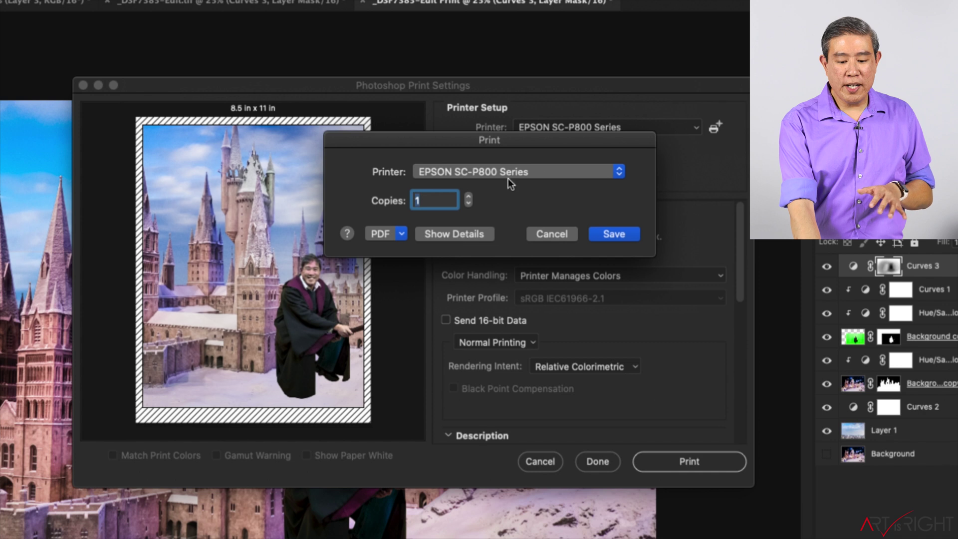
{"action": "left_click_drag", "start_coordinate": [504, 140], "coordinate": [488, 135]}
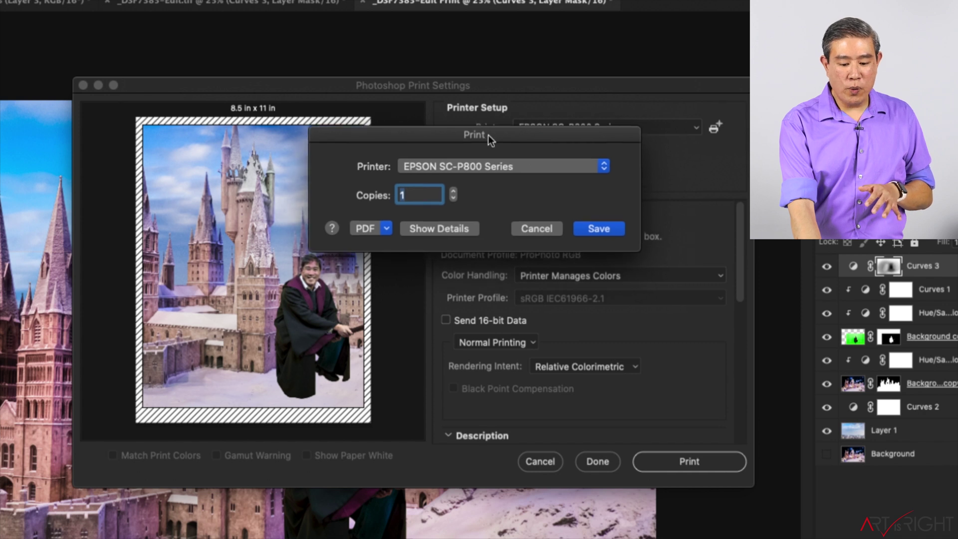
{"action": "left_click", "coordinate": [462, 229]}
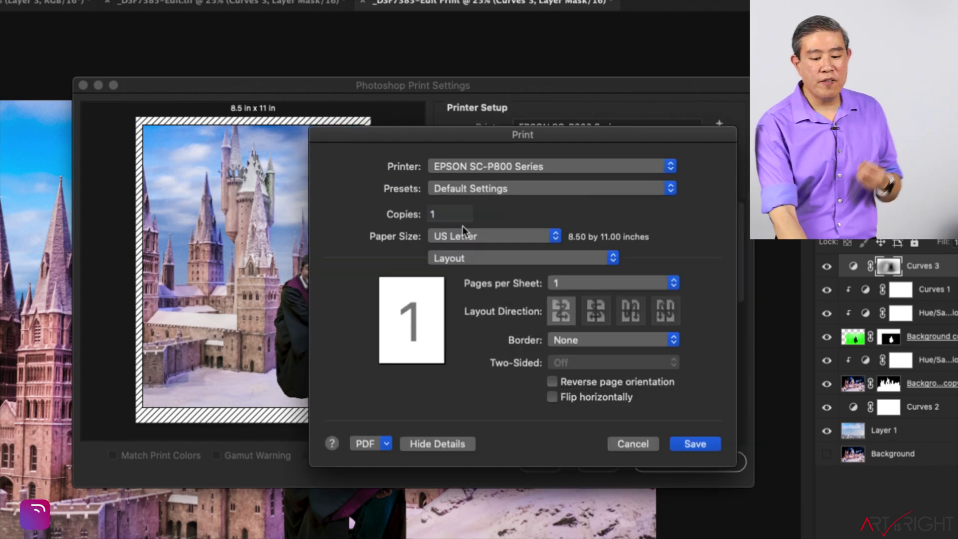
{"action": "left_click_drag", "start_coordinate": [537, 131], "coordinate": [508, 89]}
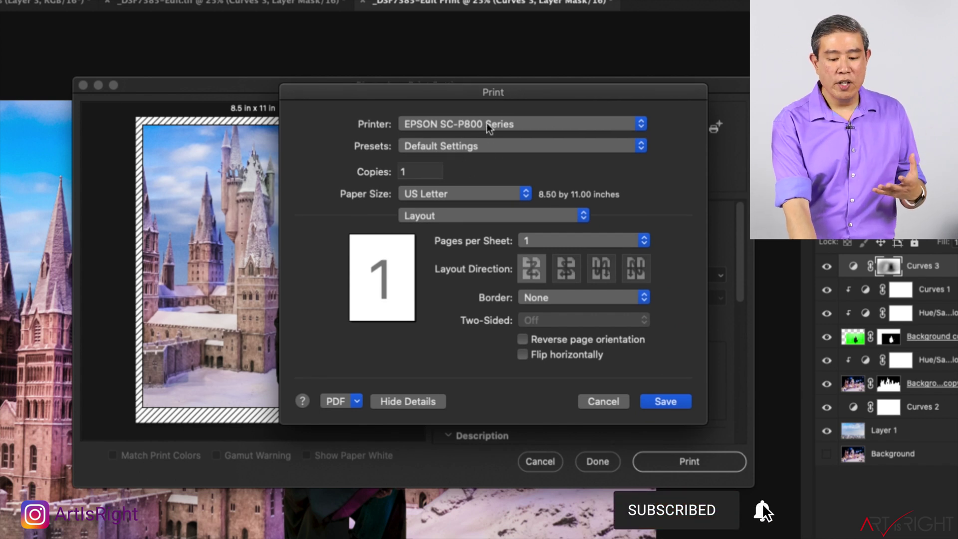
Step: Set the paper size to 13 x 19 in, reviewing its borderless, roll paper and poster board variants
{"action": "left_click", "coordinate": [487, 197]}
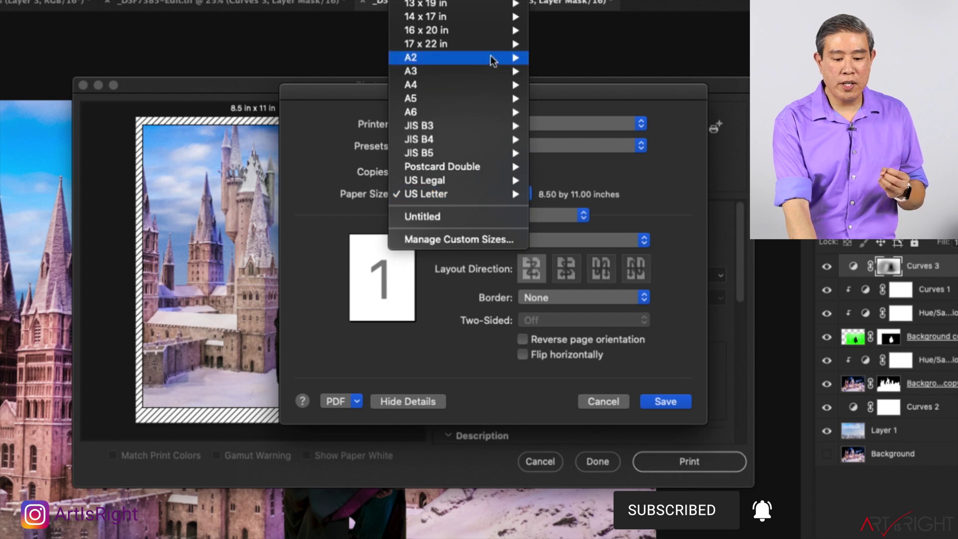
{"action": "mouse_move", "coordinate": [497, 17]}
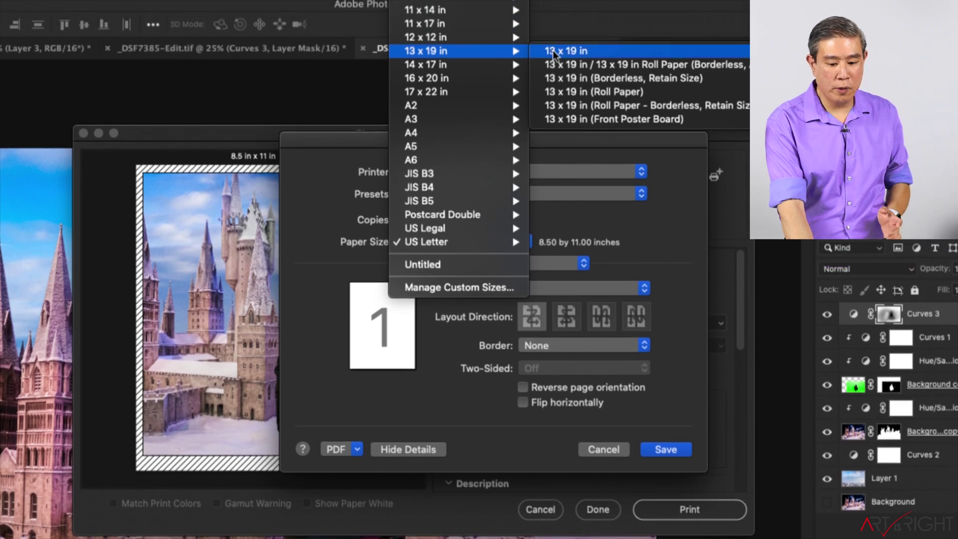
{"action": "left_click", "coordinate": [553, 52]}
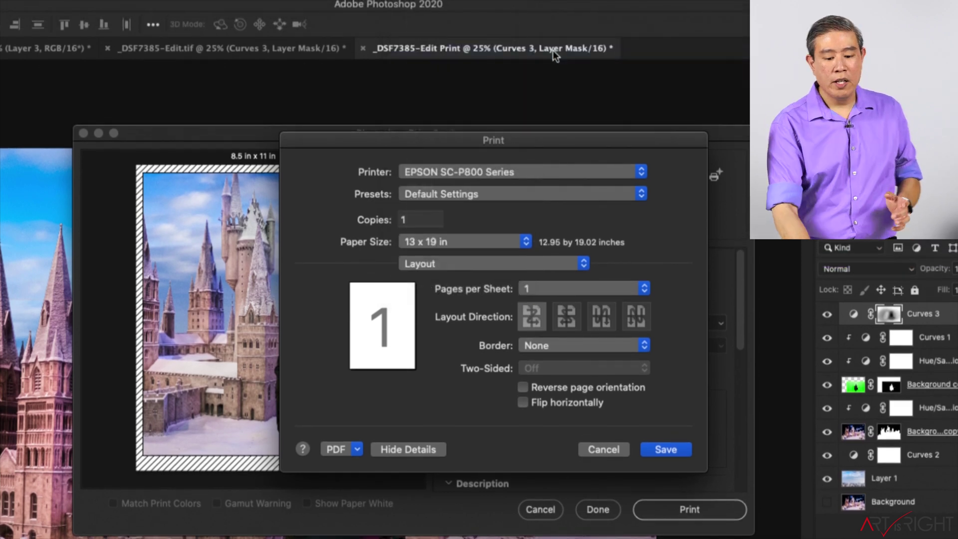
{"action": "left_click", "coordinate": [405, 246]}
{"action": "mouse_move", "coordinate": [486, 243]}
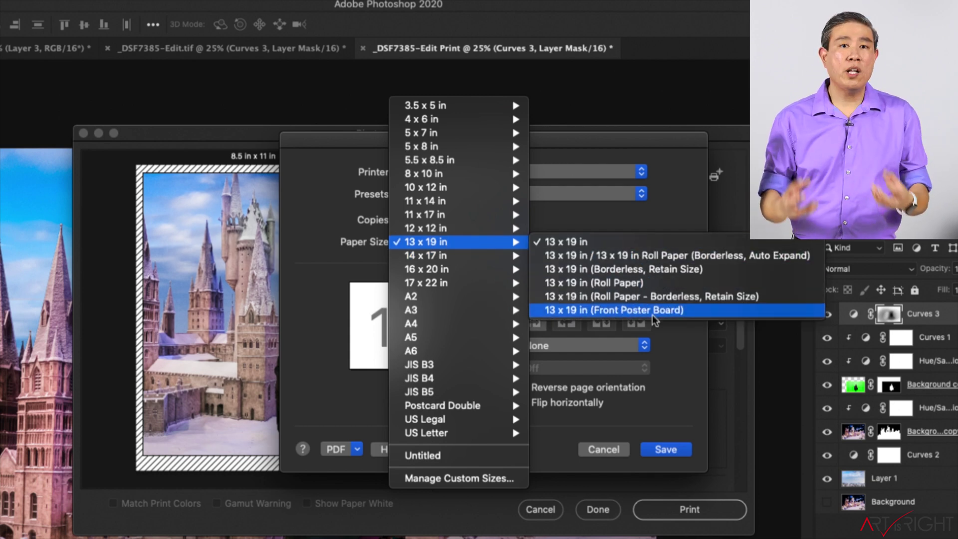
{"action": "left_click", "coordinate": [637, 243]}
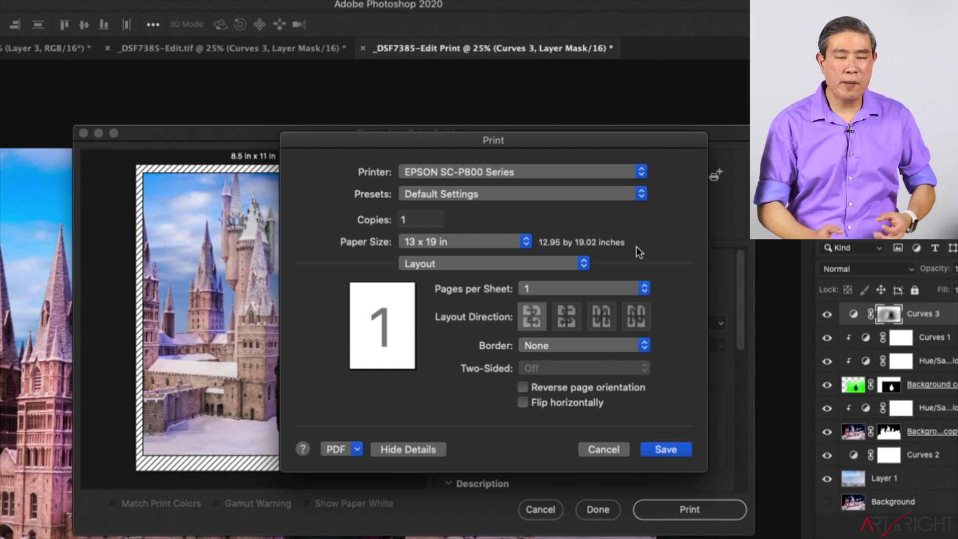
Step: Show the driver's Printer Settings options and check the paper sources and the fine art media types available with Sheet Feeder
{"action": "left_click", "coordinate": [577, 270]}
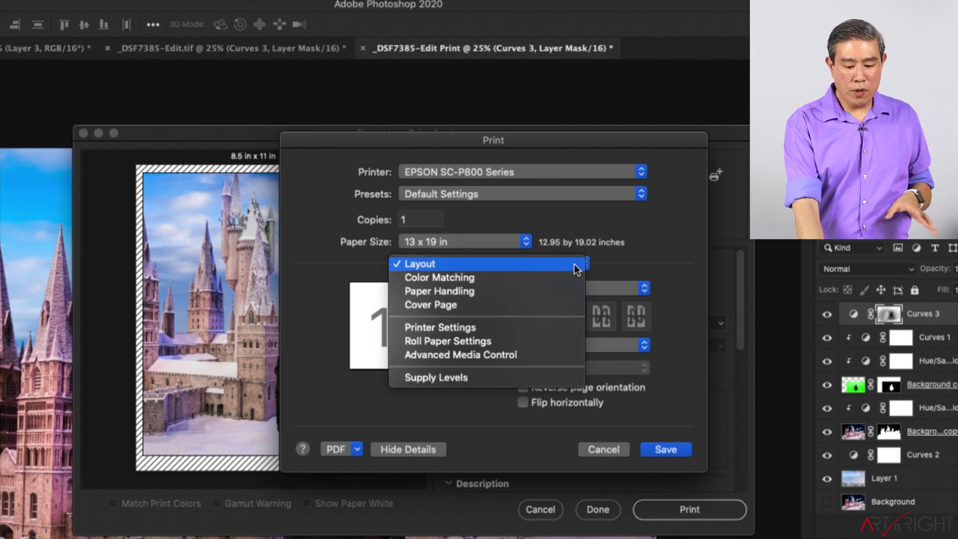
{"action": "left_click", "coordinate": [556, 328]}
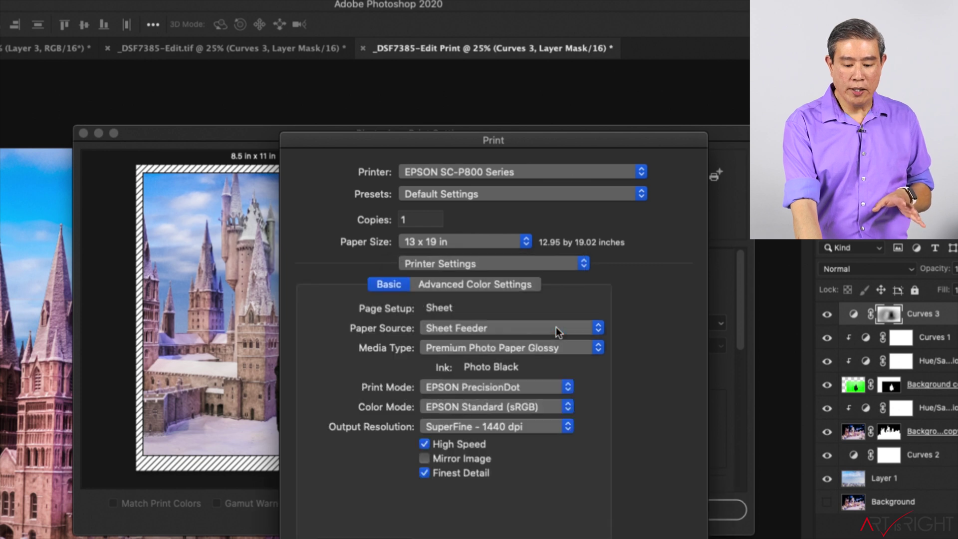
{"action": "left_click_drag", "start_coordinate": [579, 139], "coordinate": [576, 68]}
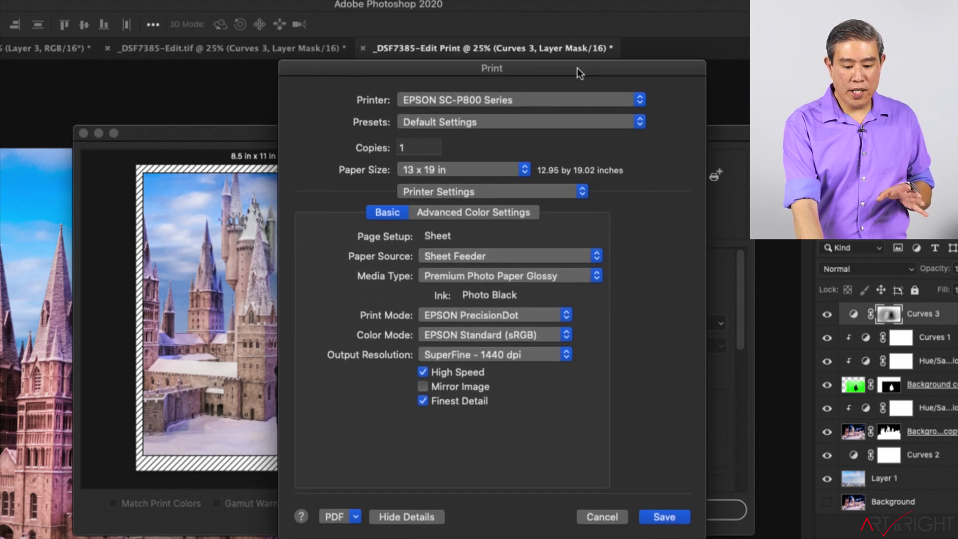
{"action": "left_click", "coordinate": [517, 255]}
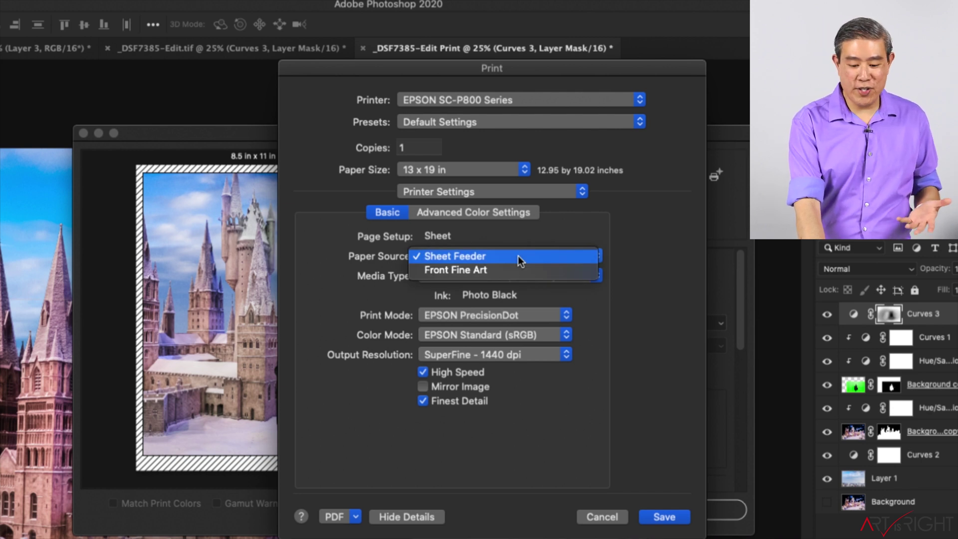
{"action": "left_click", "coordinate": [517, 256]}
{"action": "left_click", "coordinate": [540, 276]}
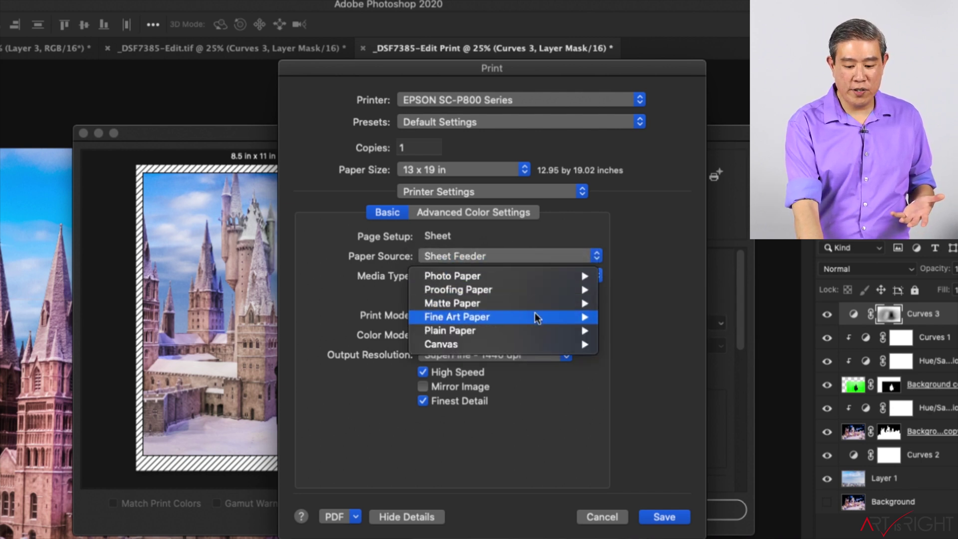
{"action": "mouse_move", "coordinate": [535, 314]}
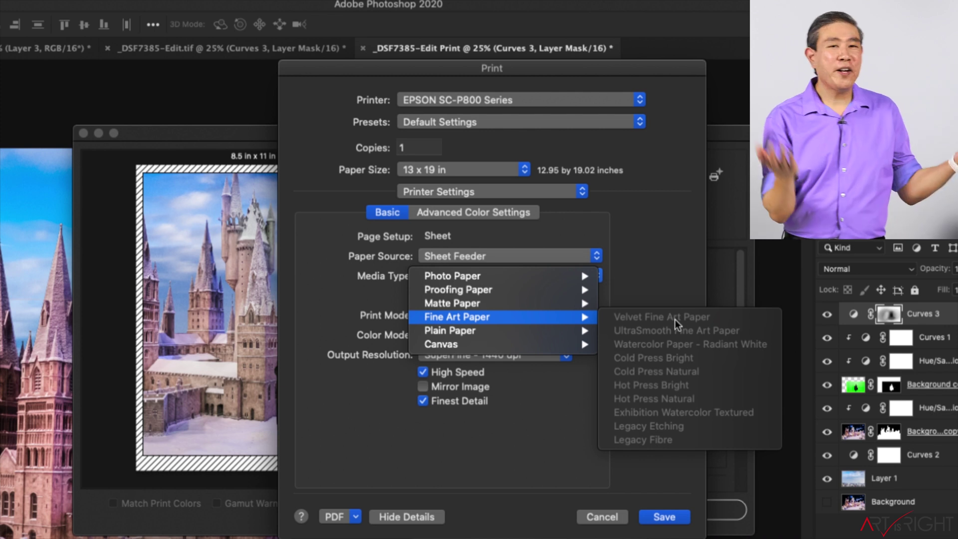
{"action": "left_click", "coordinate": [633, 250]}
Step: Set the paper source to Front Fine Art and the media type to Velvet Fine Art Paper
{"action": "left_click", "coordinate": [596, 255]}
{"action": "left_click", "coordinate": [580, 272]}
{"action": "left_click", "coordinate": [573, 276]}
{"action": "mouse_move", "coordinate": [573, 317]}
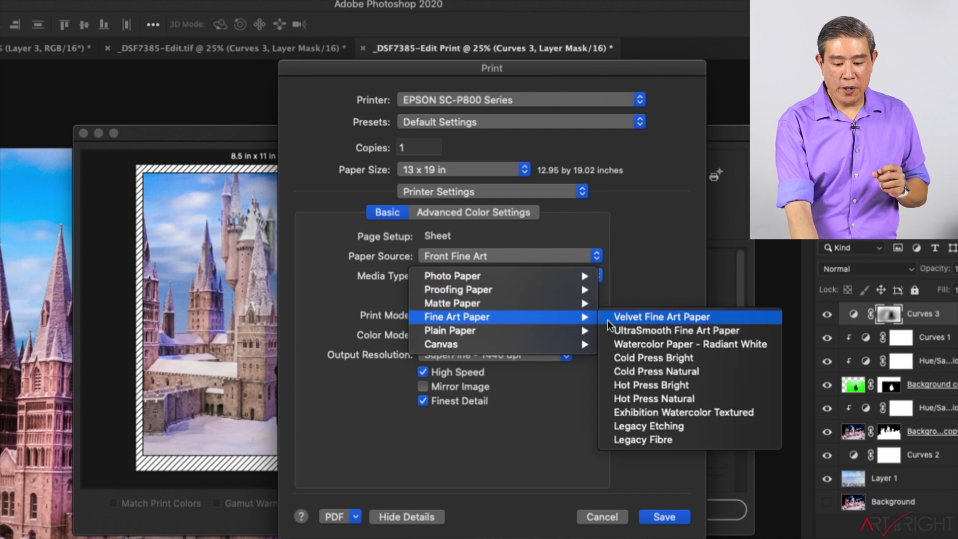
{"action": "left_click", "coordinate": [620, 318]}
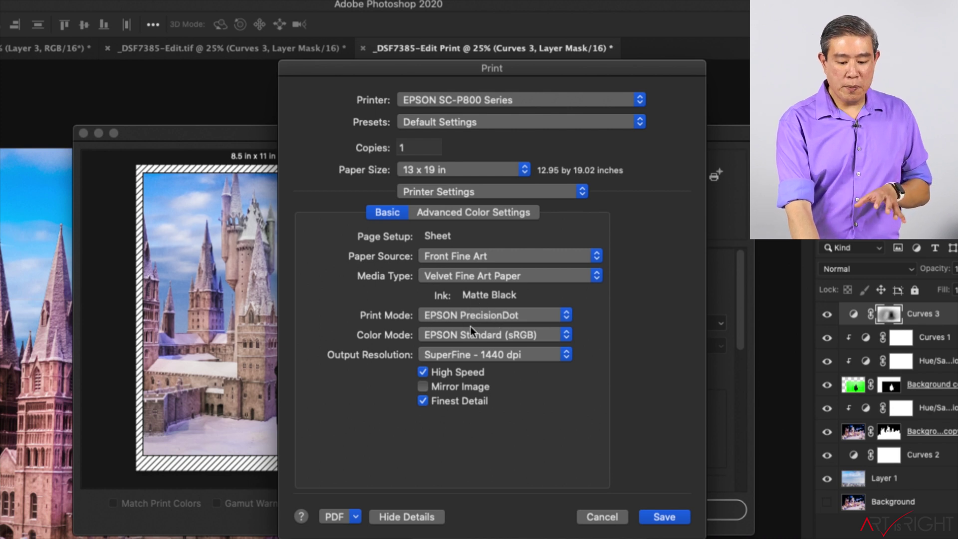
Step: Check the color mode and output resolution choices, keeping EPSON Standard (sRGB) and SuperFine - 1440 dpi
{"action": "left_click", "coordinate": [497, 334]}
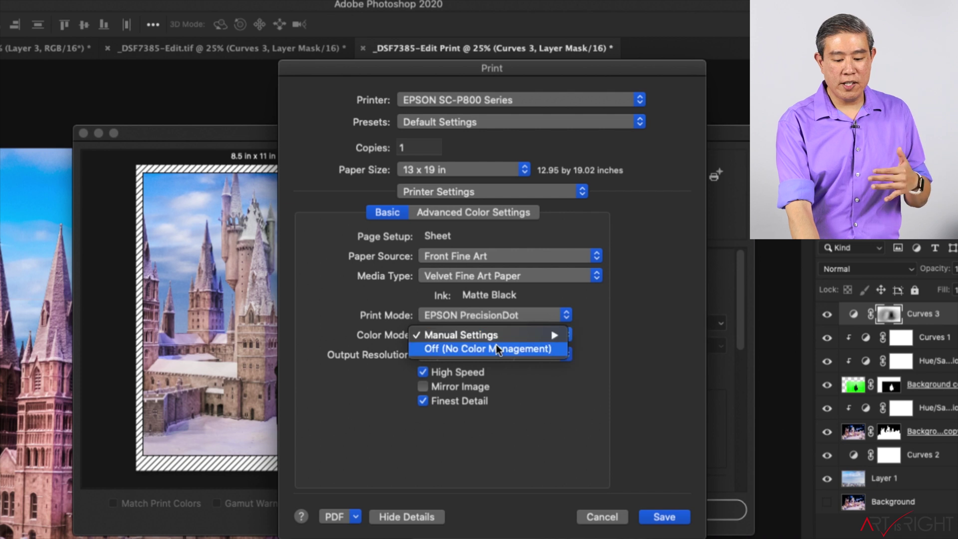
{"action": "left_click", "coordinate": [393, 319]}
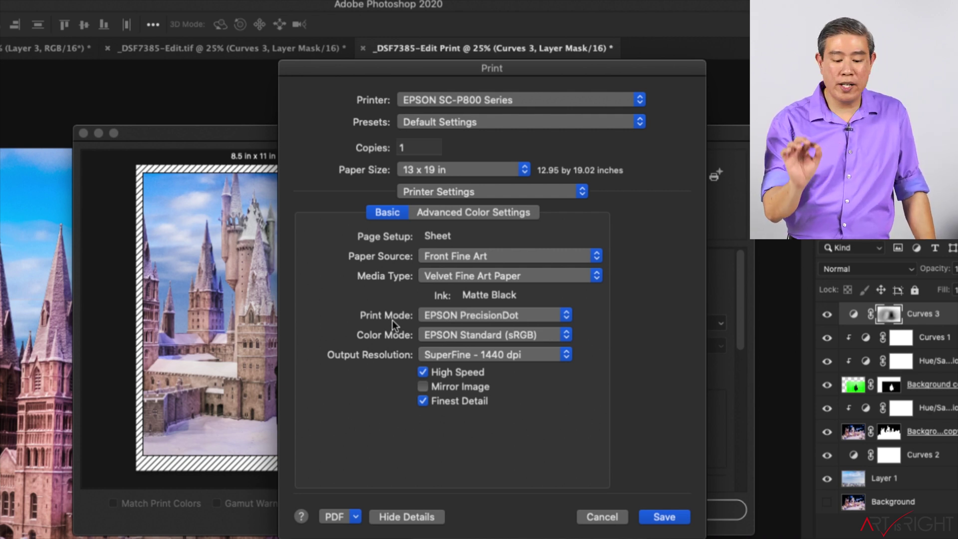
{"action": "left_click", "coordinate": [438, 359]}
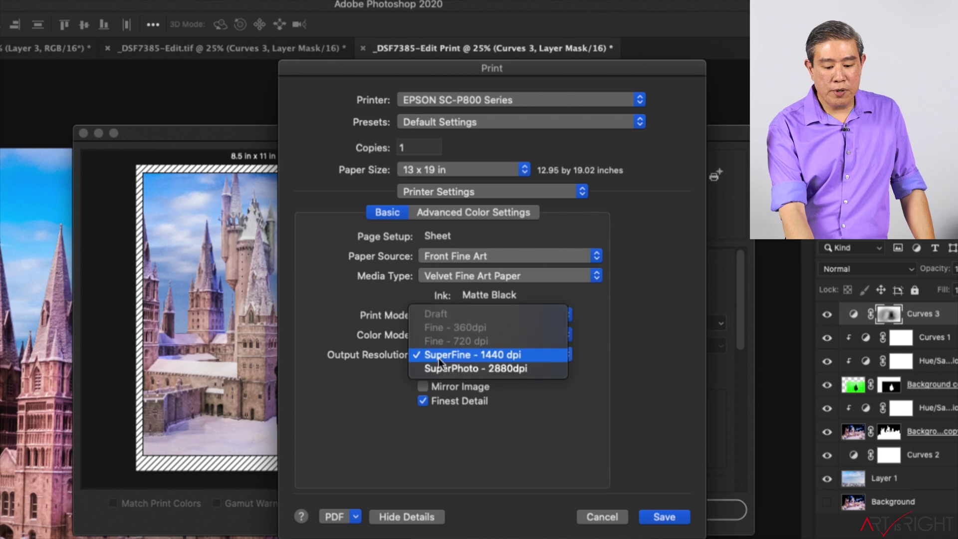
{"action": "left_click", "coordinate": [438, 358]}
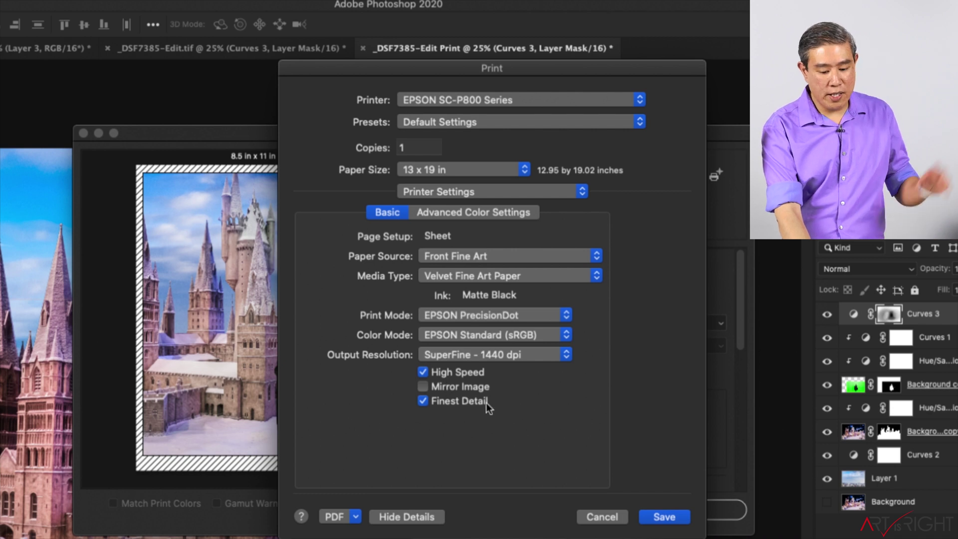
Step: Save the printer driver options and set the print layout to landscape
{"action": "left_click", "coordinate": [651, 517]}
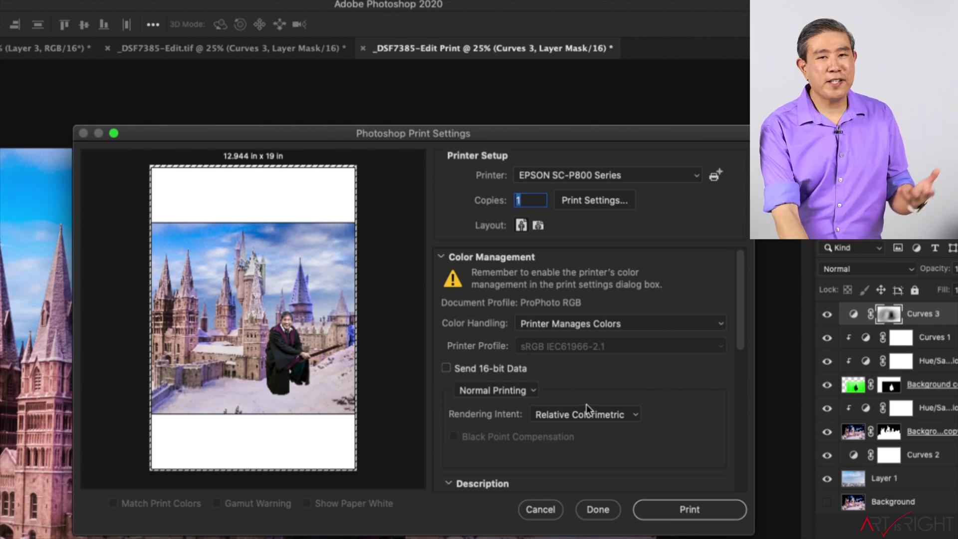
{"action": "left_click", "coordinate": [537, 227]}
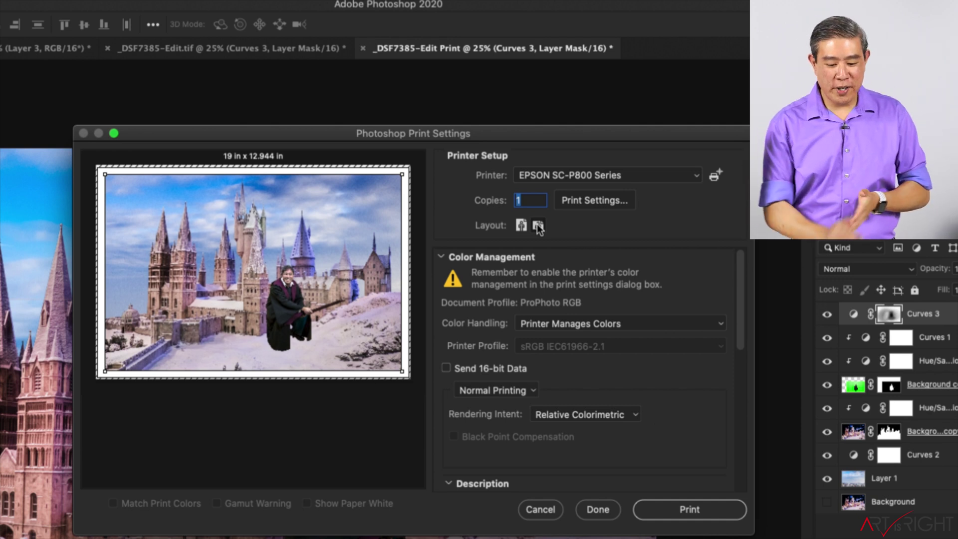
Step: Set color handling to Photoshop Manages Colors and the printer profile to SC-P800 Series VelvetFineArtPaper
{"action": "left_click", "coordinate": [639, 323]}
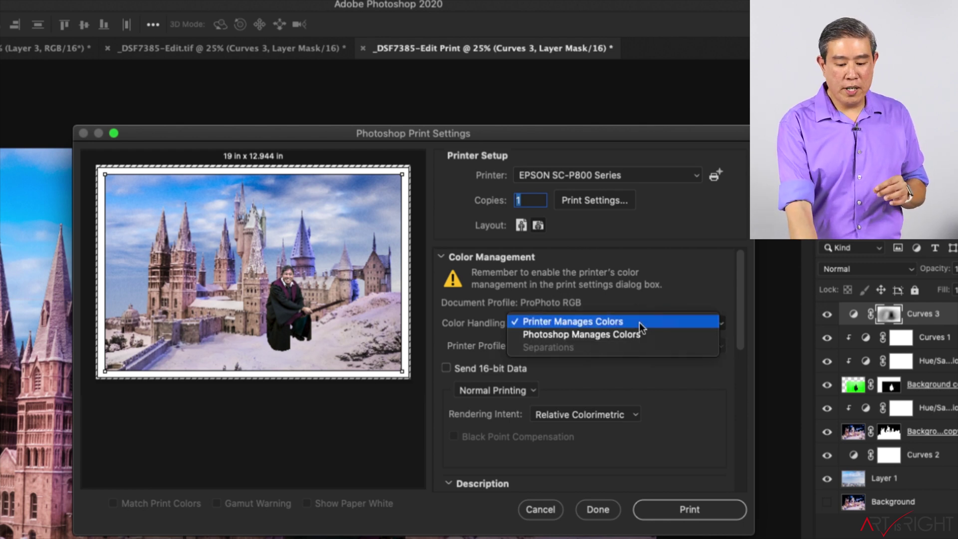
{"action": "left_click", "coordinate": [639, 334]}
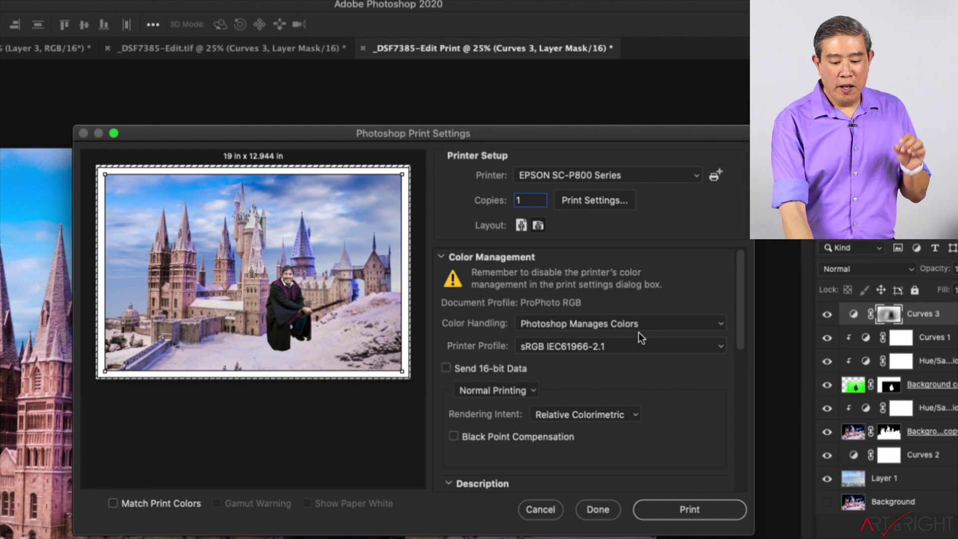
{"action": "left_click", "coordinate": [629, 344]}
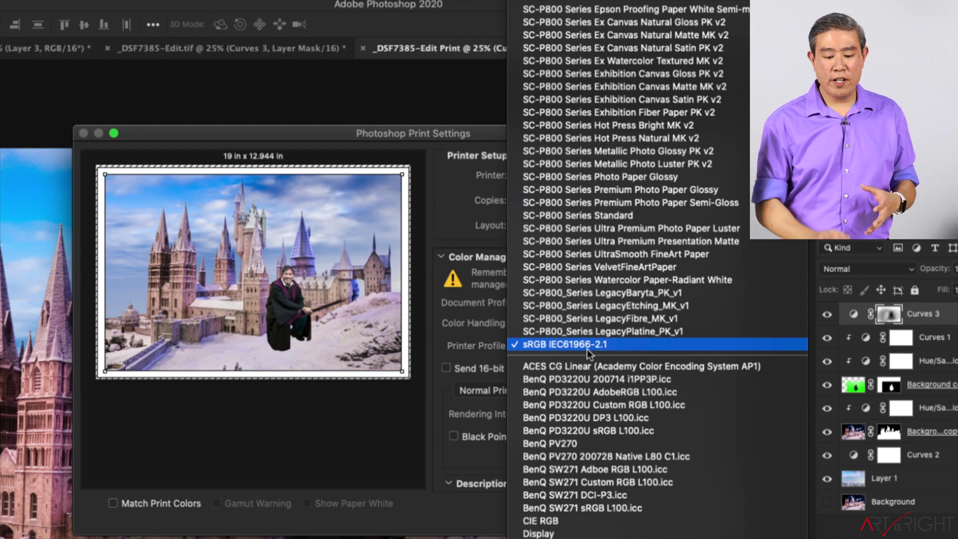
{"action": "left_click", "coordinate": [600, 269]}
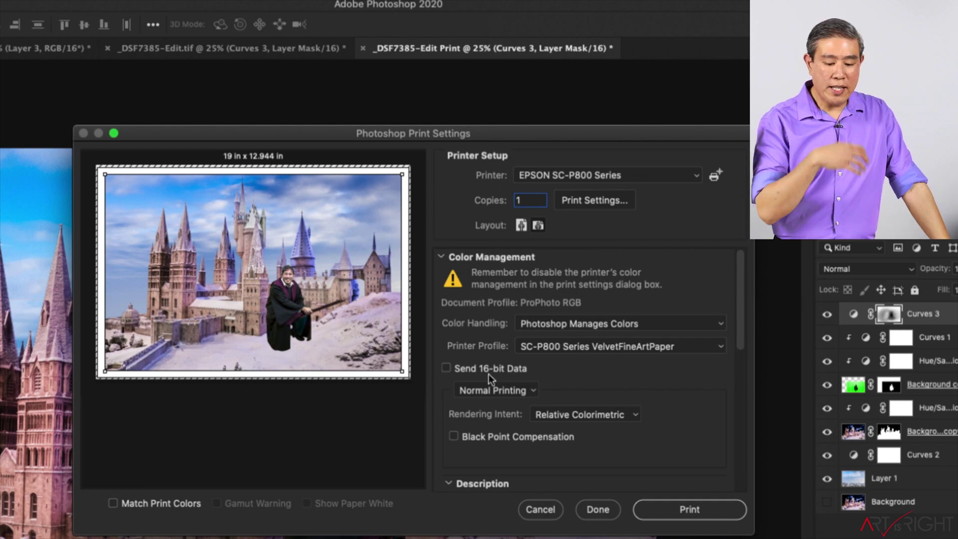
Step: Check the print mode and rendering intent choices, keeping Normal Printing and Relative Colorimetric
{"action": "left_click", "coordinate": [522, 391]}
{"action": "left_click", "coordinate": [570, 385]}
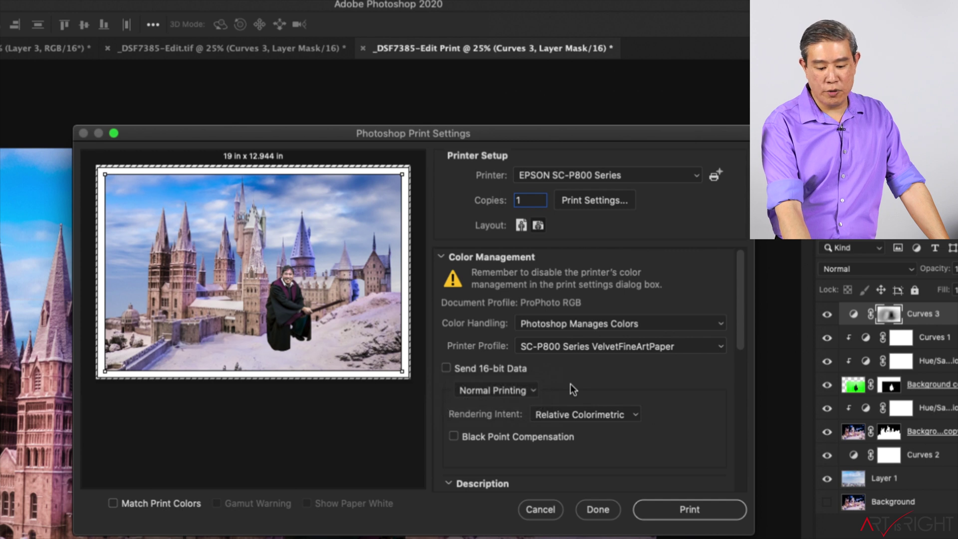
{"action": "left_click", "coordinate": [598, 418]}
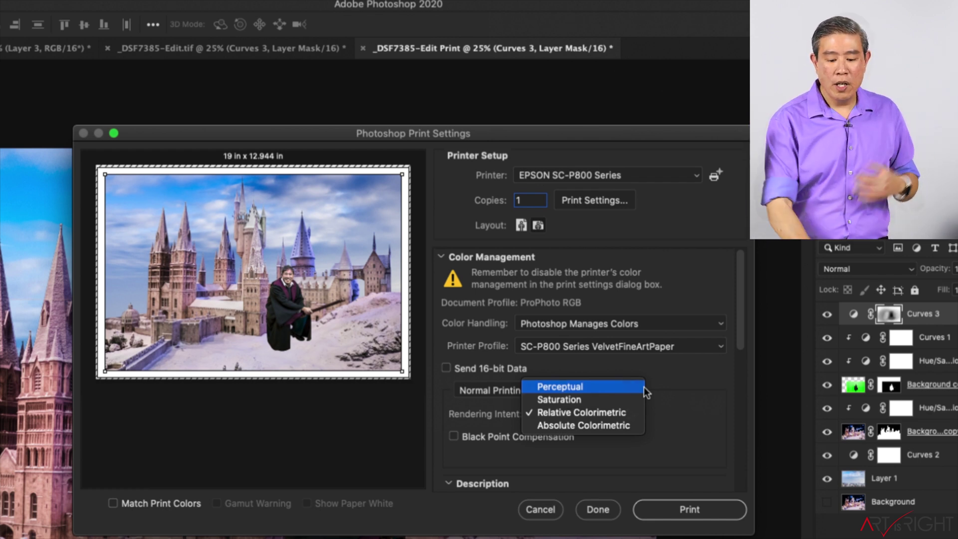
{"action": "left_click", "coordinate": [630, 413]}
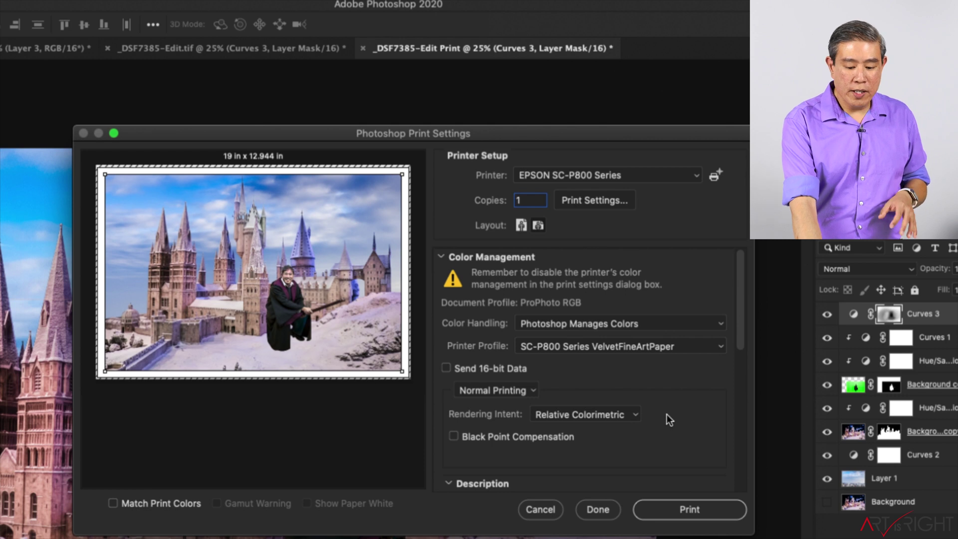
Step: Examine the Description area and the Position and Size settings for the print
{"action": "scroll", "coordinate": [735, 334], "scroll_direction": "down", "scroll_amount": 5}
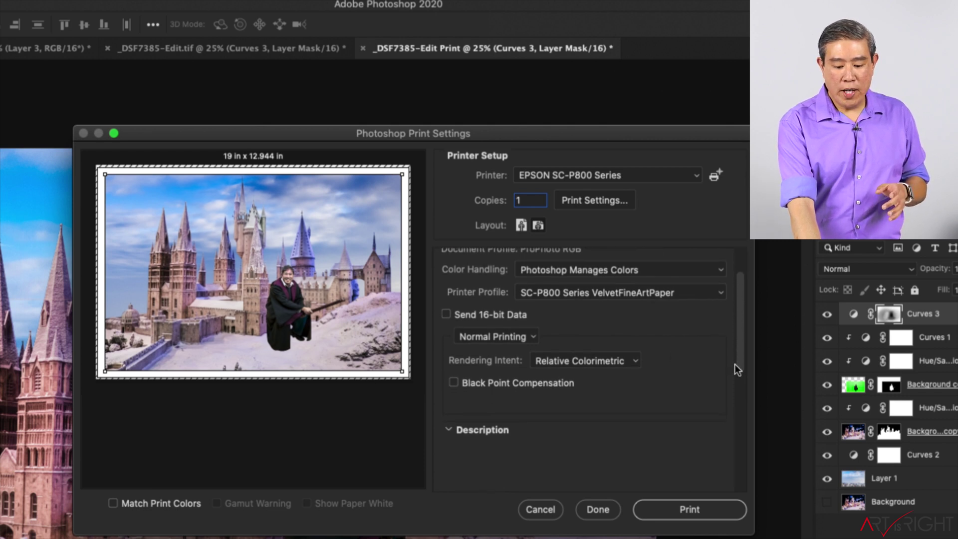
{"action": "left_click", "coordinate": [483, 341]}
{"action": "left_click", "coordinate": [482, 342]}
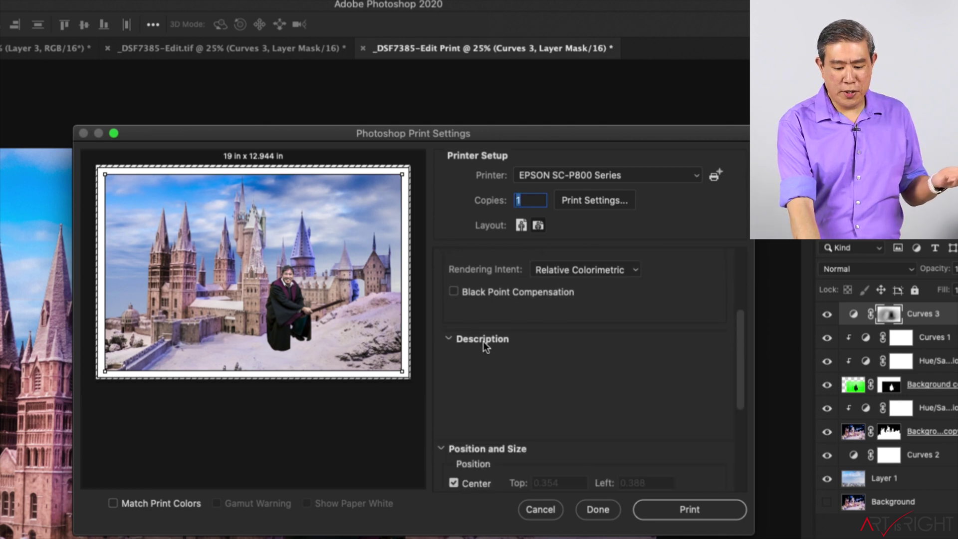
{"action": "left_click_drag", "start_coordinate": [742, 366], "coordinate": [734, 458]}
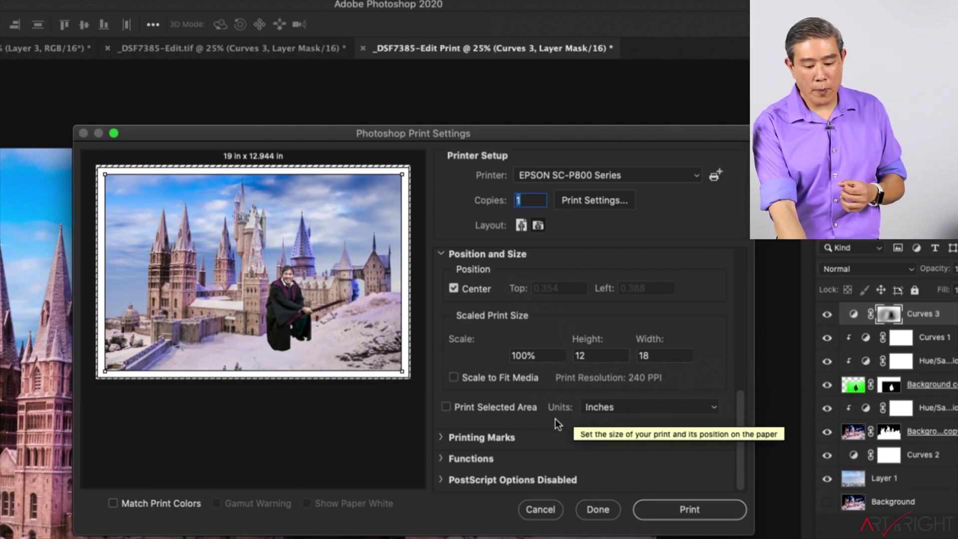
Step: Expand Printing Marks to examine the crop mark, registration mark and label options, and return to Color Management
{"action": "left_click", "coordinate": [482, 439]}
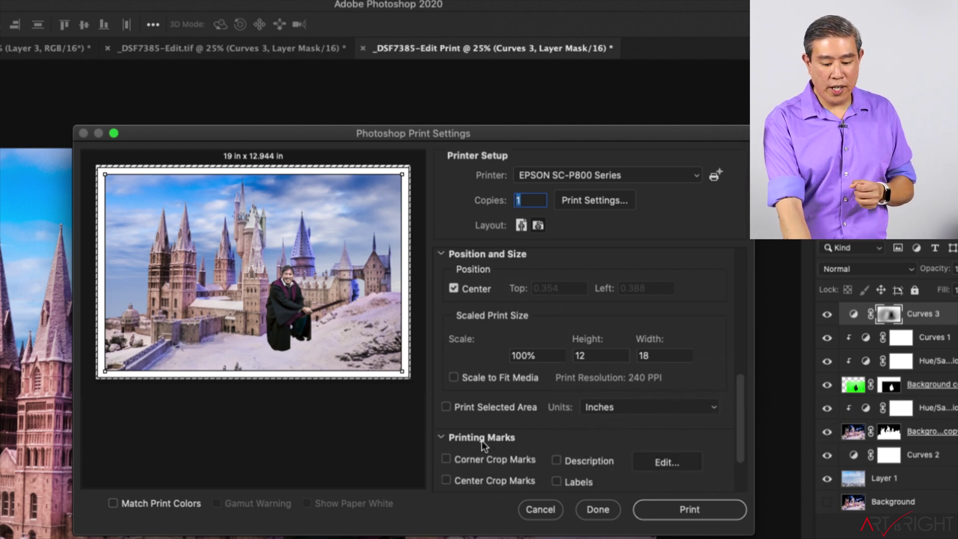
{"action": "left_click_drag", "start_coordinate": [735, 426], "coordinate": [735, 486]}
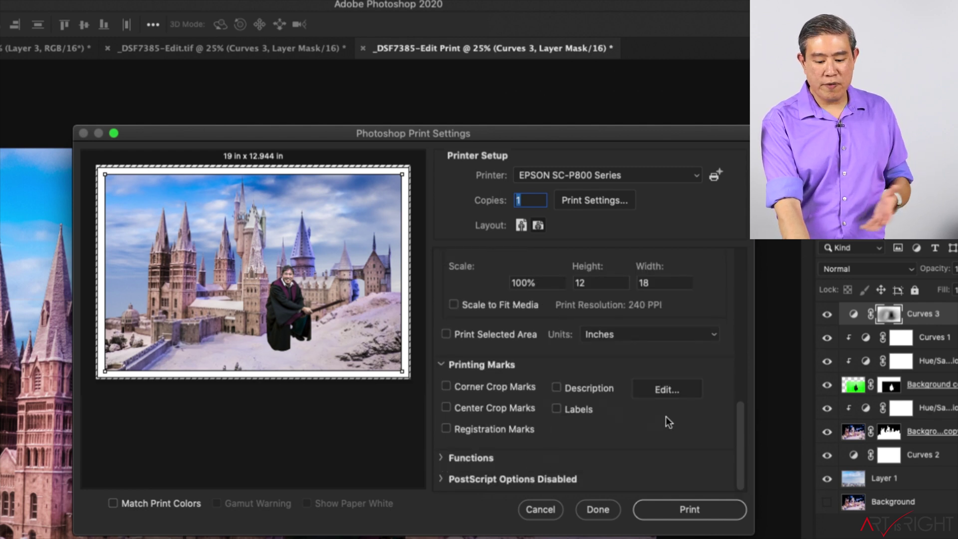
{"action": "left_click", "coordinate": [522, 387]}
{"action": "left_click", "coordinate": [522, 388]}
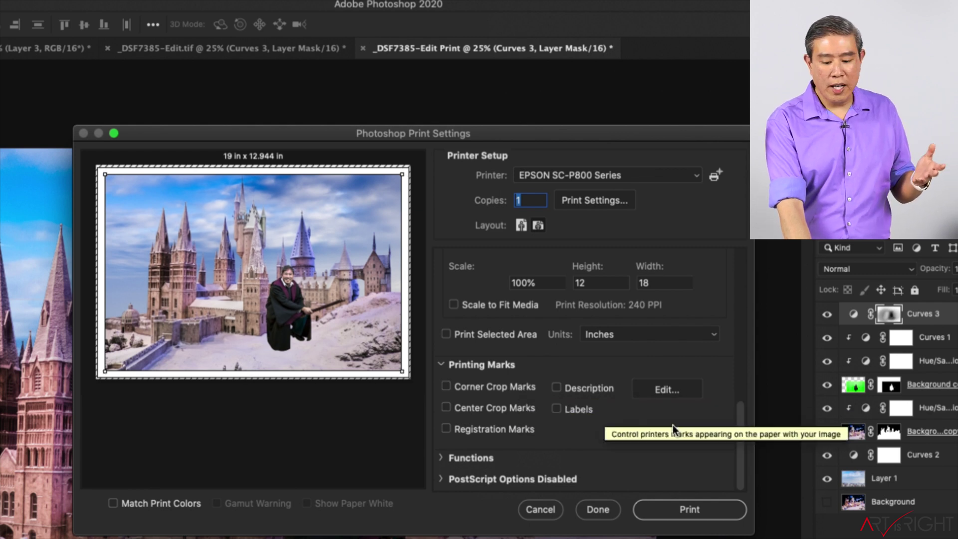
{"action": "left_click_drag", "start_coordinate": [744, 433], "coordinate": [750, 259]}
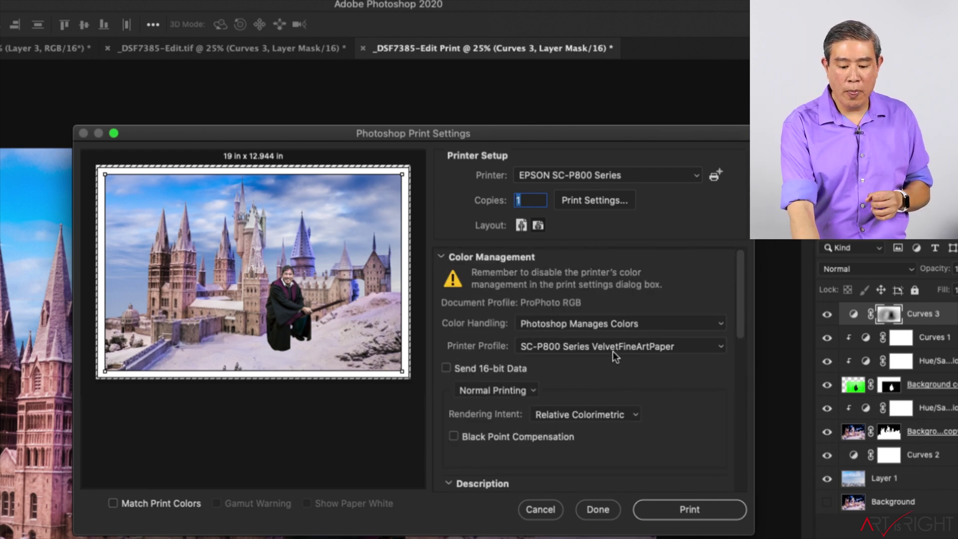
{"action": "scroll", "coordinate": [612, 351], "scroll_direction": "down", "scroll_amount": 5}
{"action": "scroll", "coordinate": [612, 352], "scroll_direction": "up", "scroll_amount": 4}
{"action": "scroll", "coordinate": [613, 351], "scroll_direction": "up", "scroll_amount": 1}
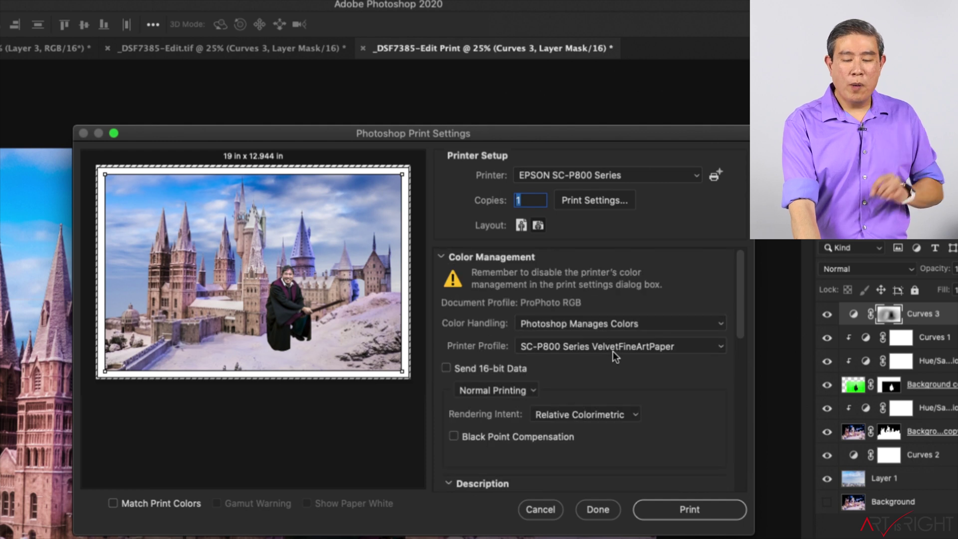
Step: Reopen the driver's Printer Settings to check the color mode under Photoshop color management, and close them without saving
{"action": "left_click", "coordinate": [603, 204]}
{"action": "left_click", "coordinate": [462, 242]}
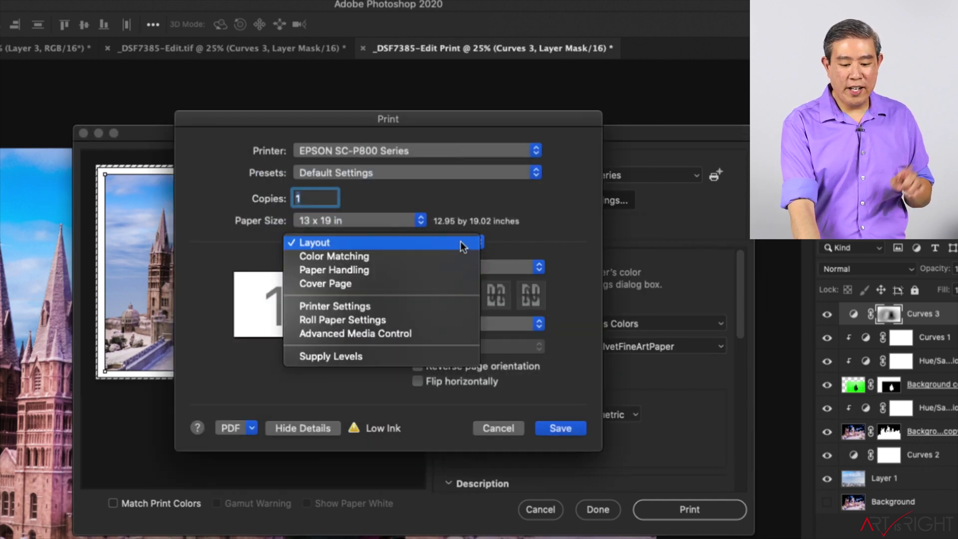
{"action": "left_click", "coordinate": [436, 307]}
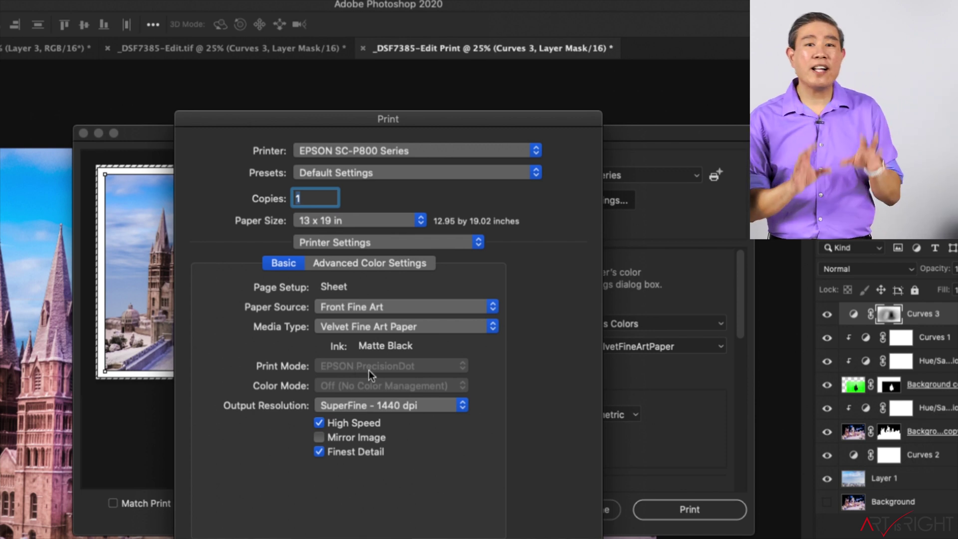
{"action": "left_click_drag", "start_coordinate": [438, 110], "coordinate": [474, 61]}
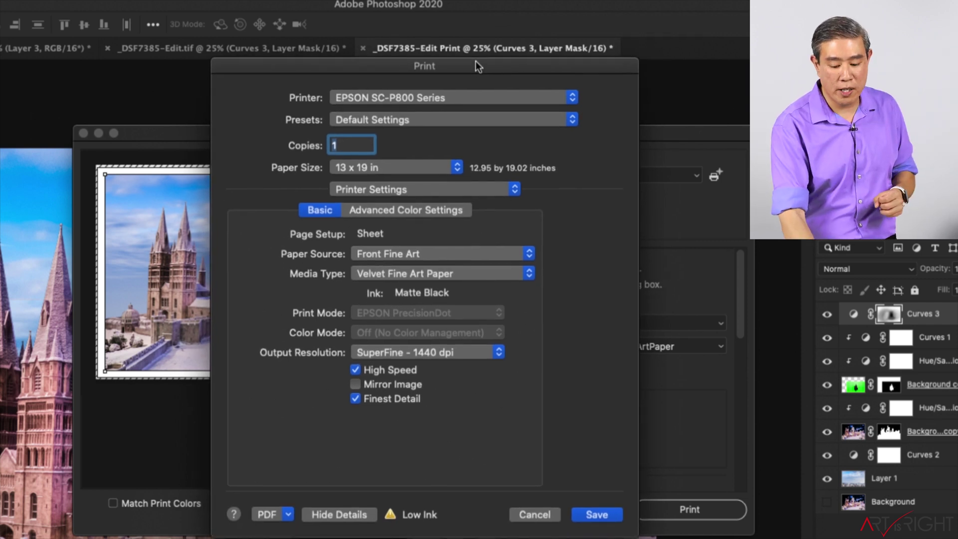
{"action": "left_click", "coordinate": [536, 514]}
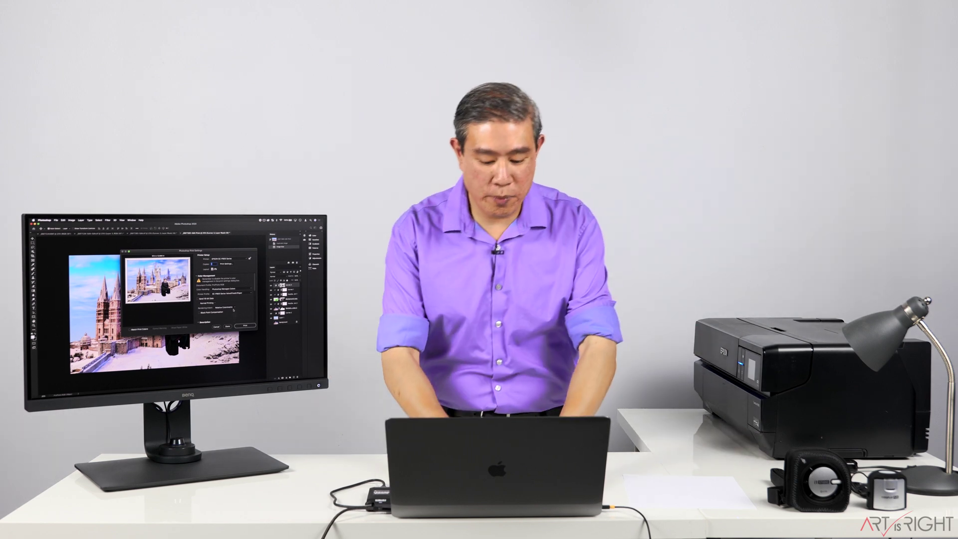
{"action": "key", "text": "super+space"}
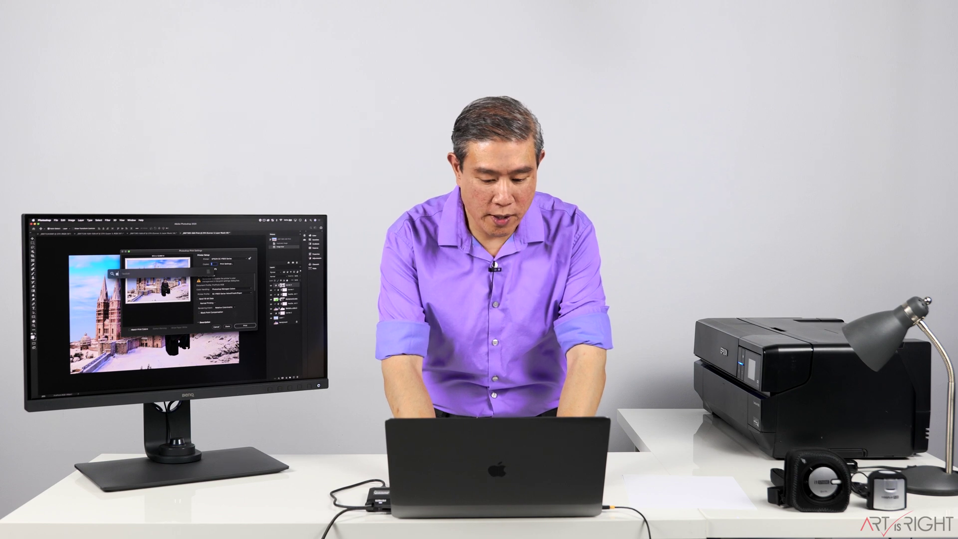